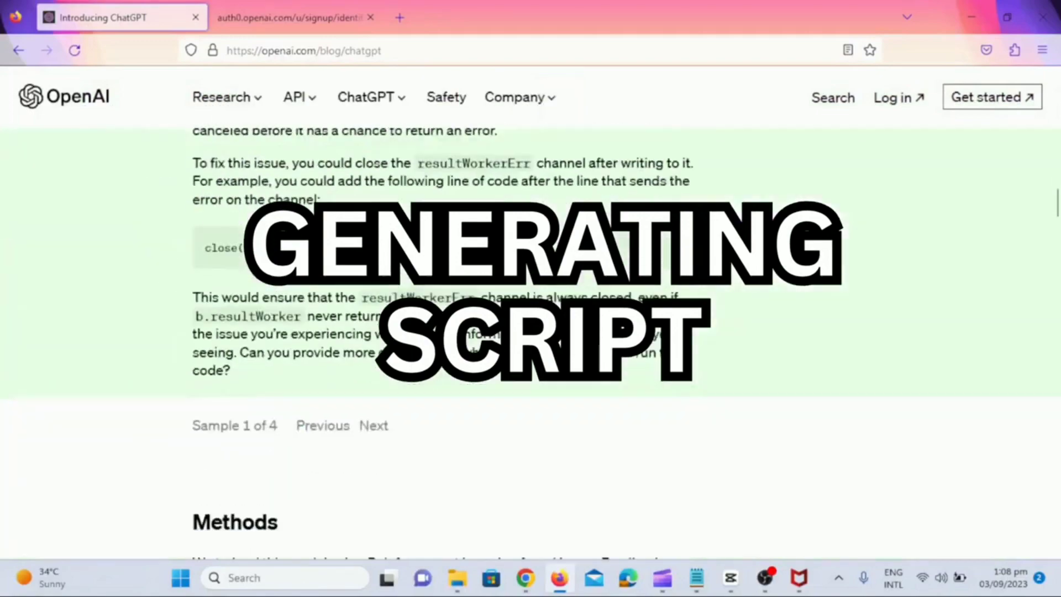
Step: Open the OpenAI account sign-up page and examine its email, Microsoft and Google registration options
scroll(462, 252, up, 8)
click(303, 18)
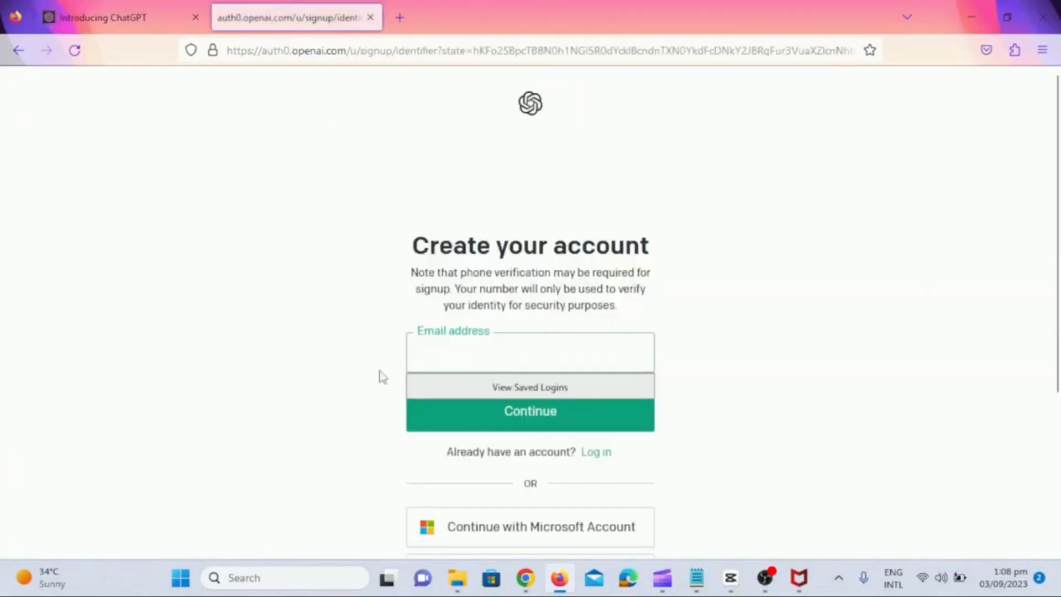
click(471, 341)
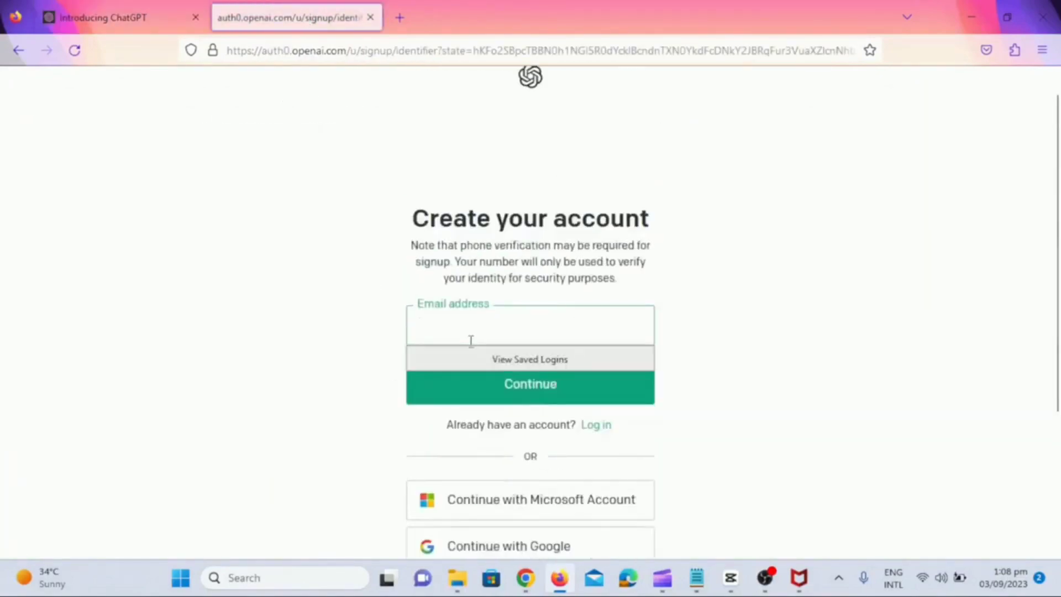
click(345, 347)
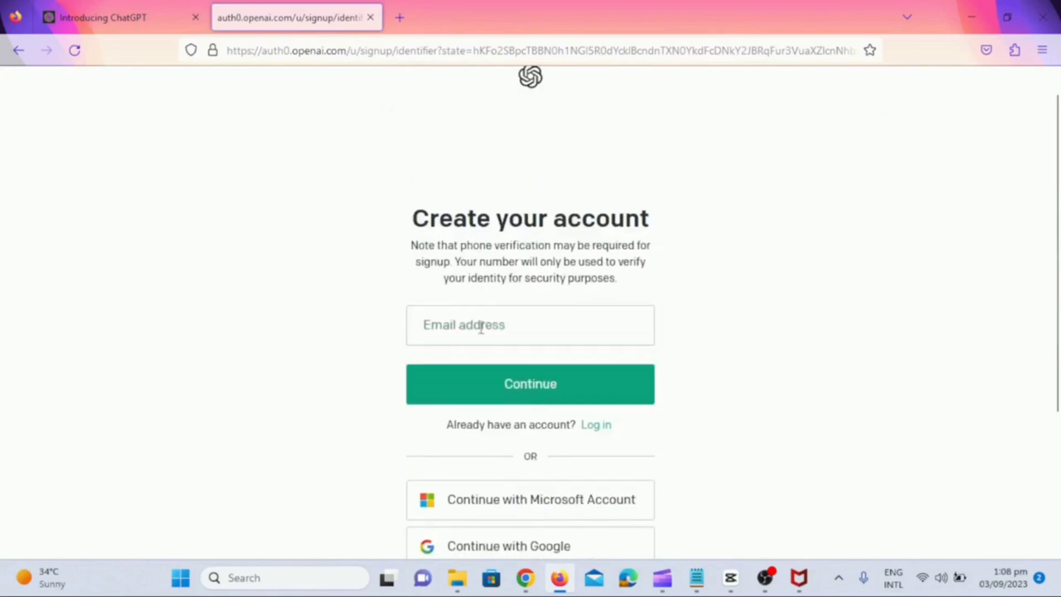
scroll(481, 327, down, 3)
scroll(481, 334, up, 4)
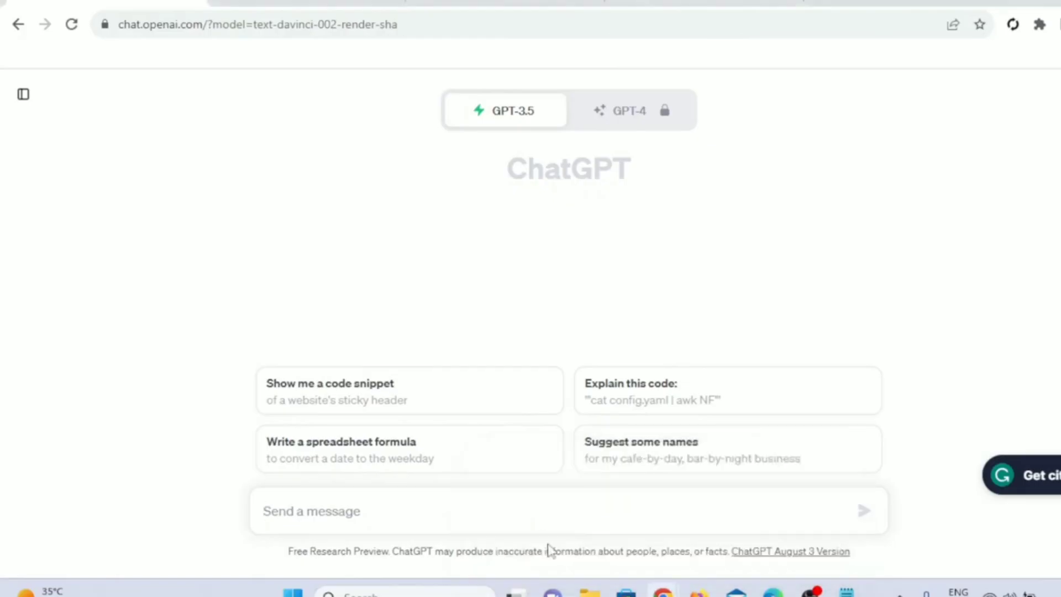
Step: Ask ChatGPT to "write a short kids story about a young girl and rabbit in about 150 words."
text(write a sh)
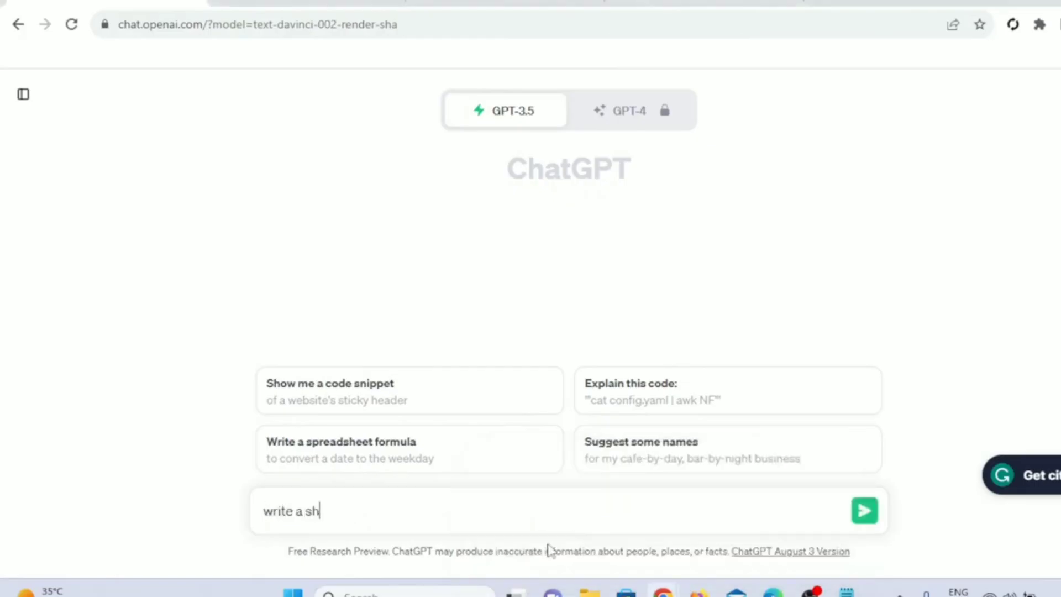
text(ort kids story about a young gi)
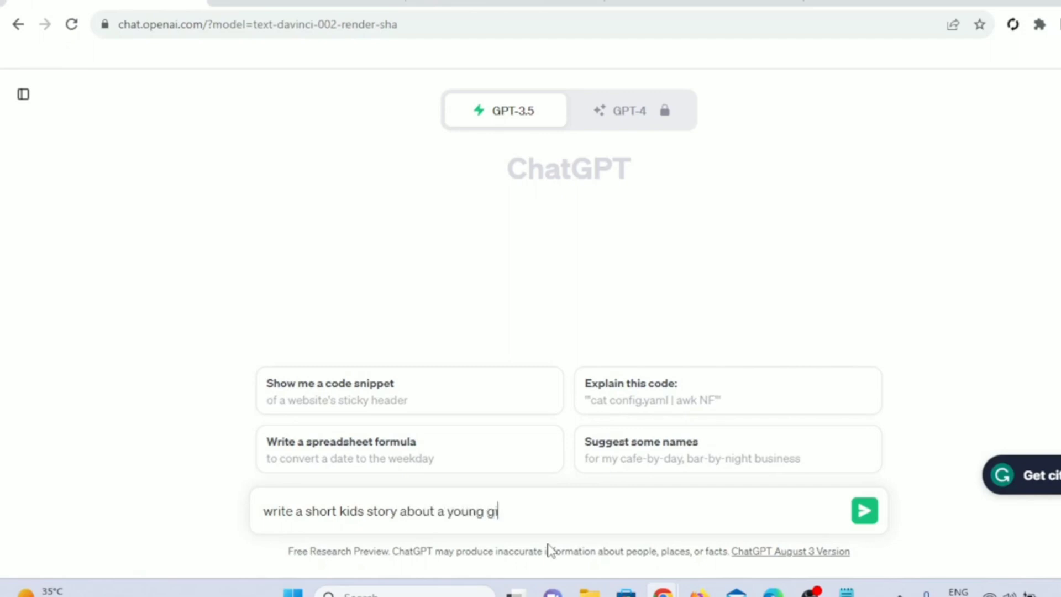
text(nd rabbit in about 150 words.)
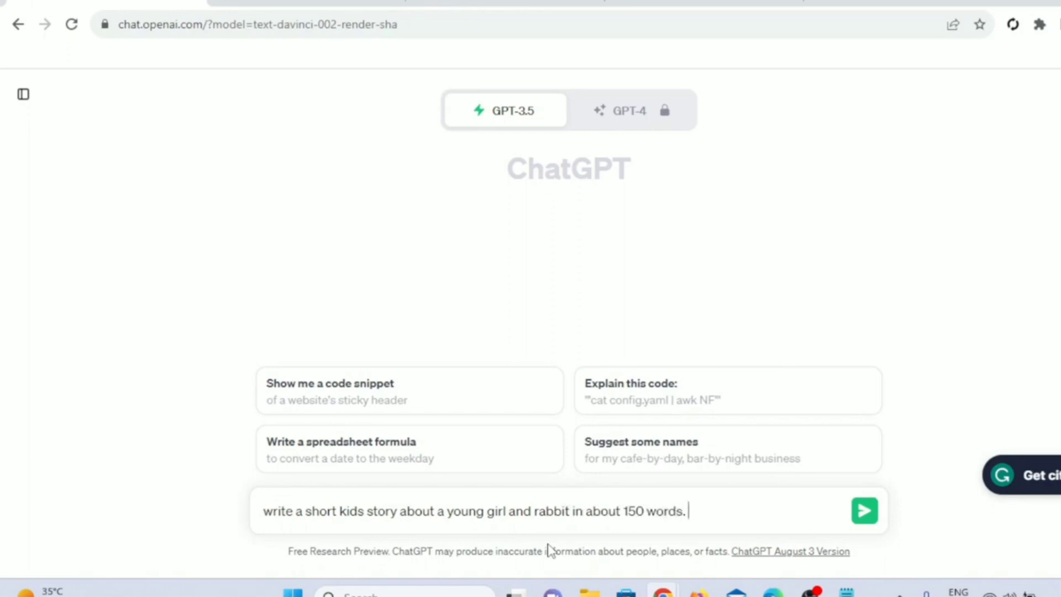
key(Return)
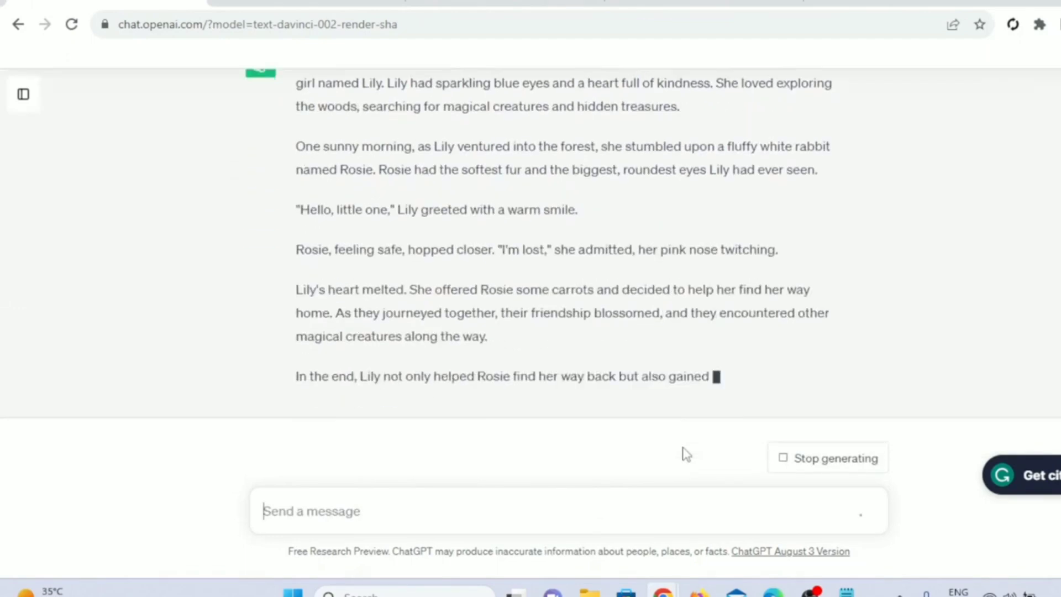
Step: Read the generated story and ask ChatGPT to "write journey prompts to generate images of every sentence of this story."
scroll(807, 409, up, 2)
scroll(807, 409, down, 1)
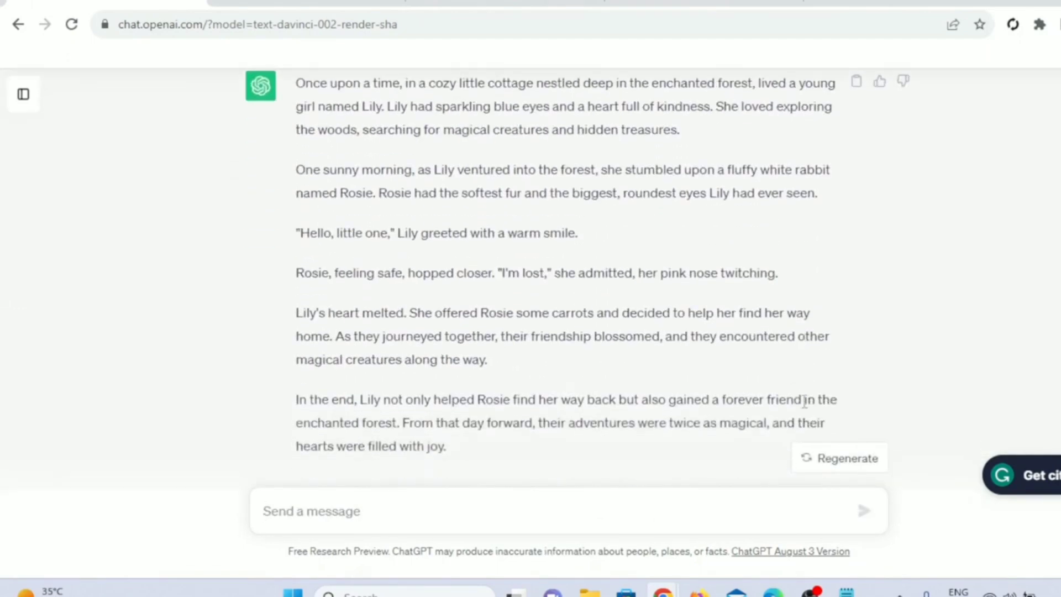
scroll(805, 400, down, 1)
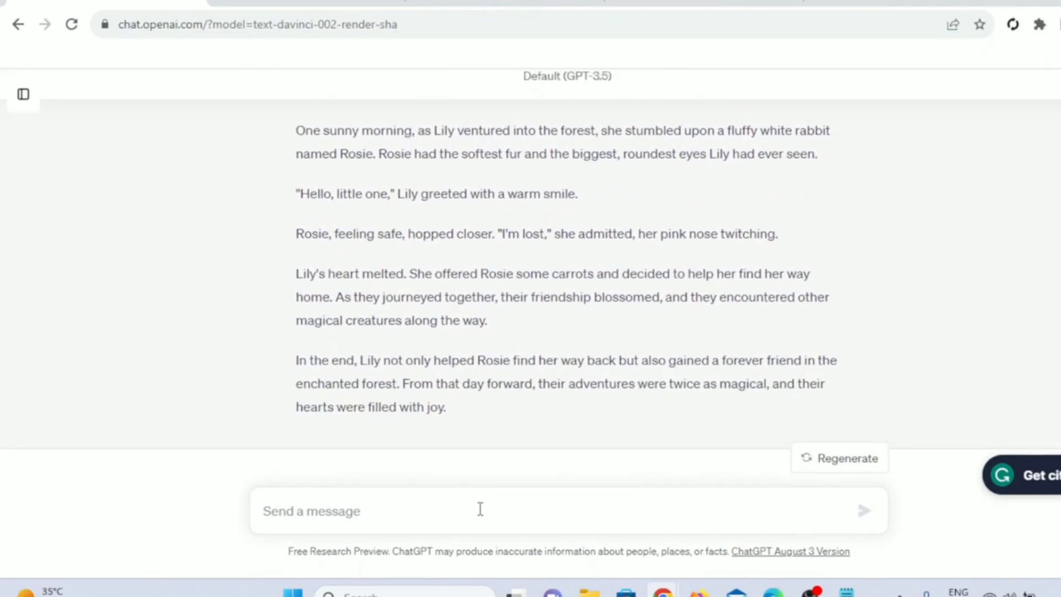
scroll(562, 406, down, 1)
text(writ)
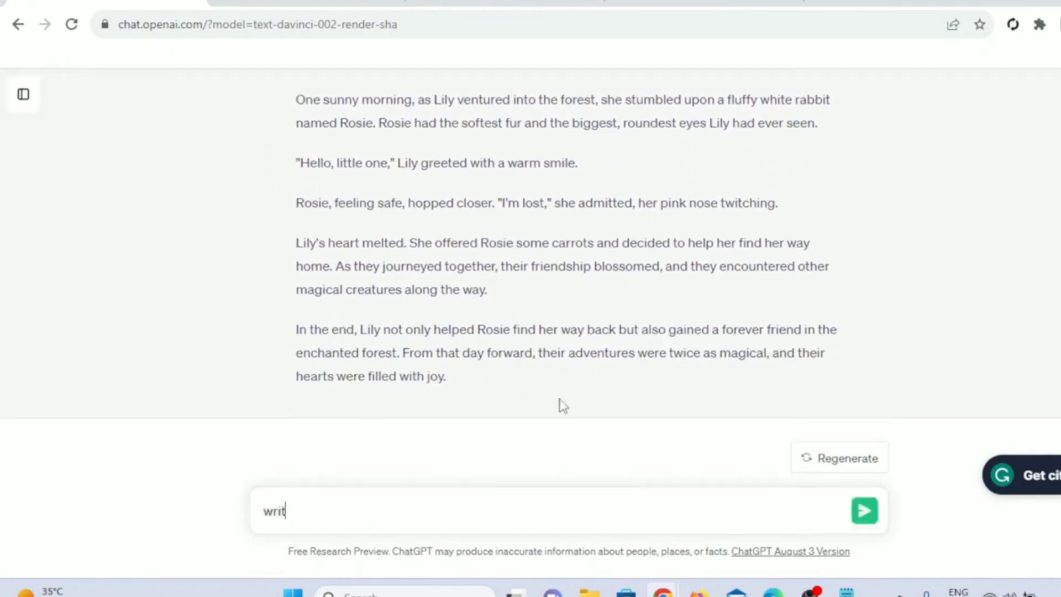
text(e journey promp)
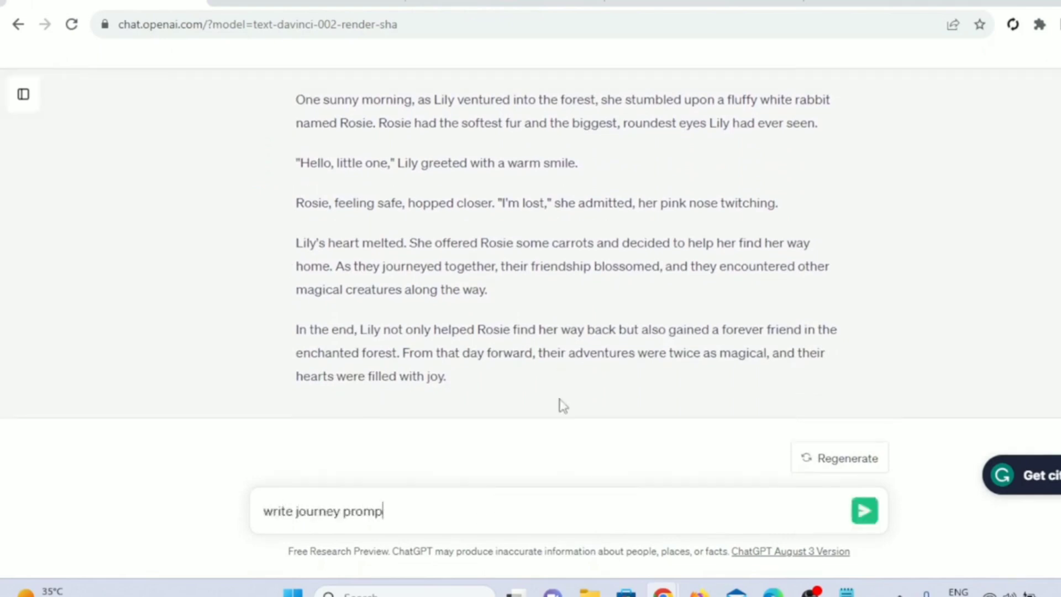
text(ts to generat)
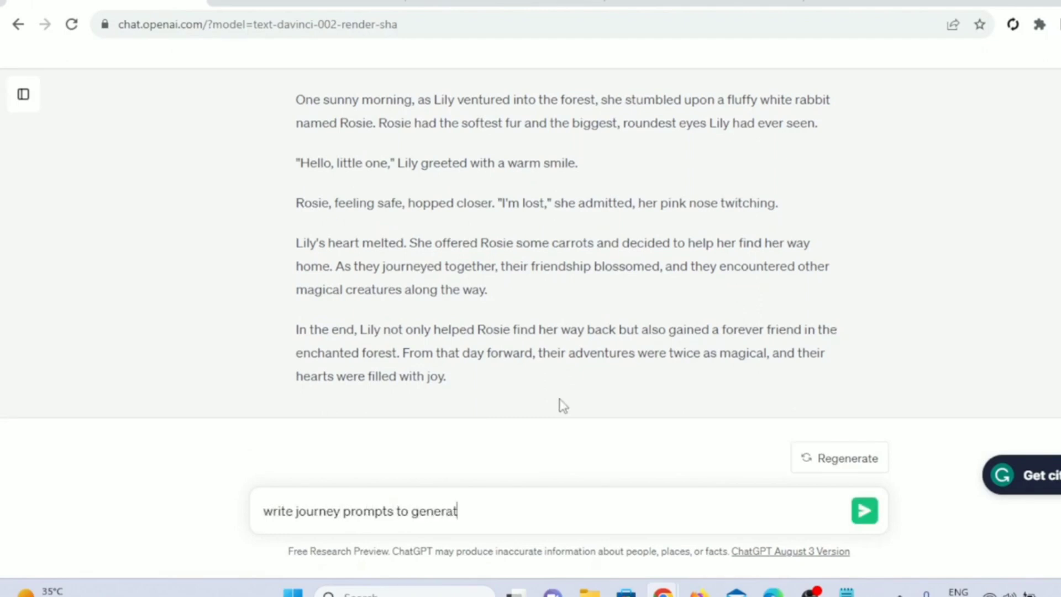
text(e images of o)
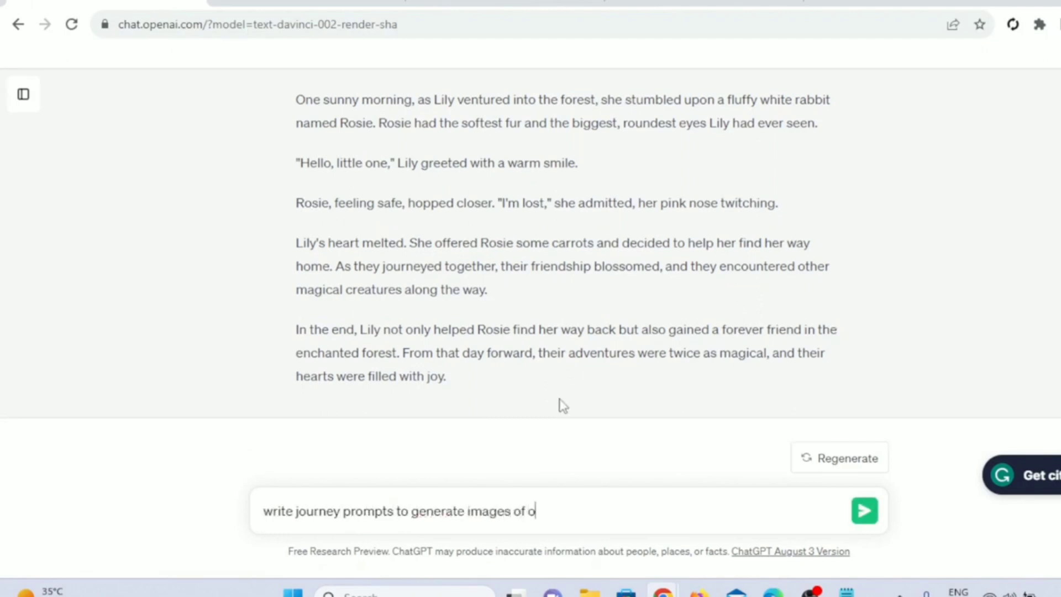
key(BackSpace)
text(every sentence of this story)
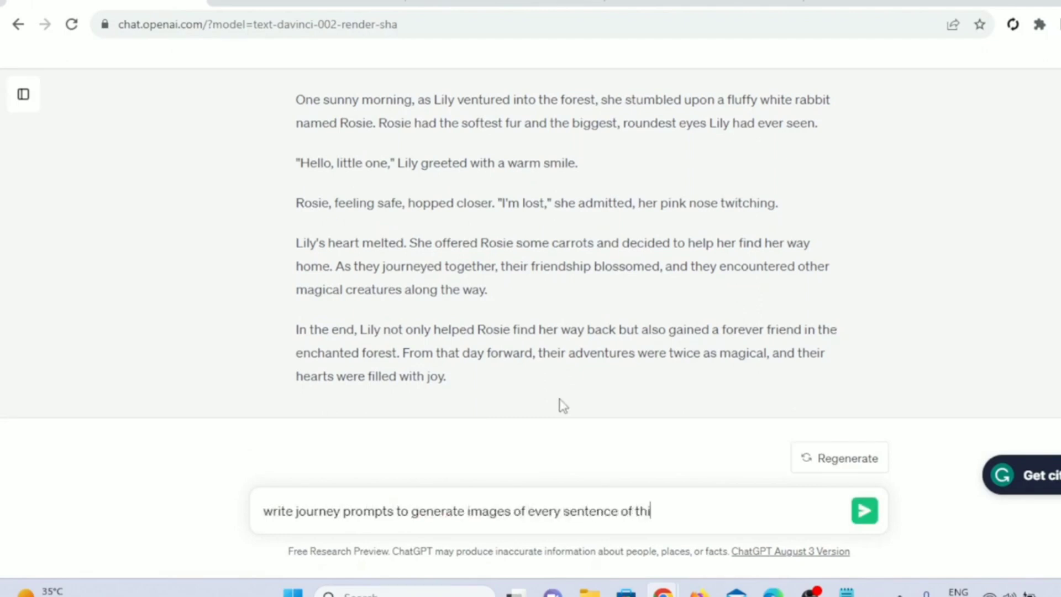
text(.)
click(863, 510)
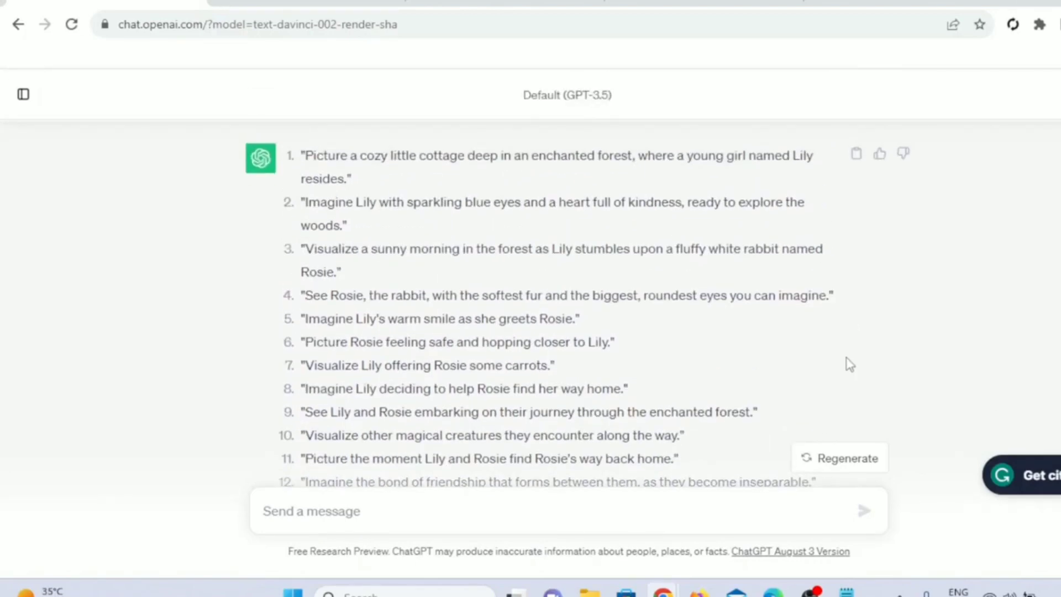
scroll(849, 364, down, 3)
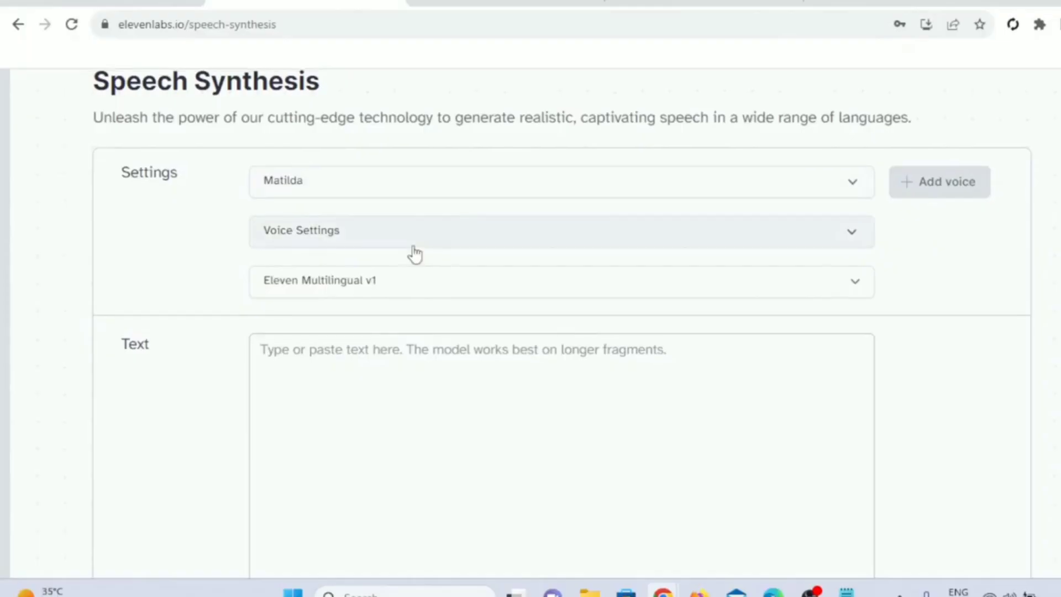
Step: Switch to ElevenLabs Speech Synthesis and look through the premade voices and the voice settings
scroll(414, 254, up, 3)
scroll(415, 254, down, 2)
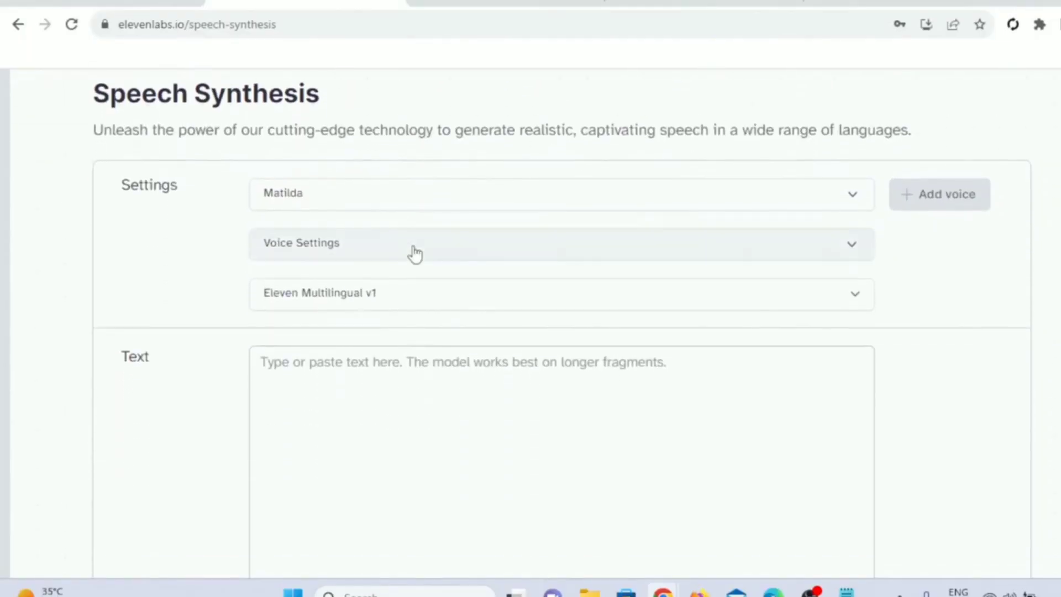
click(854, 217)
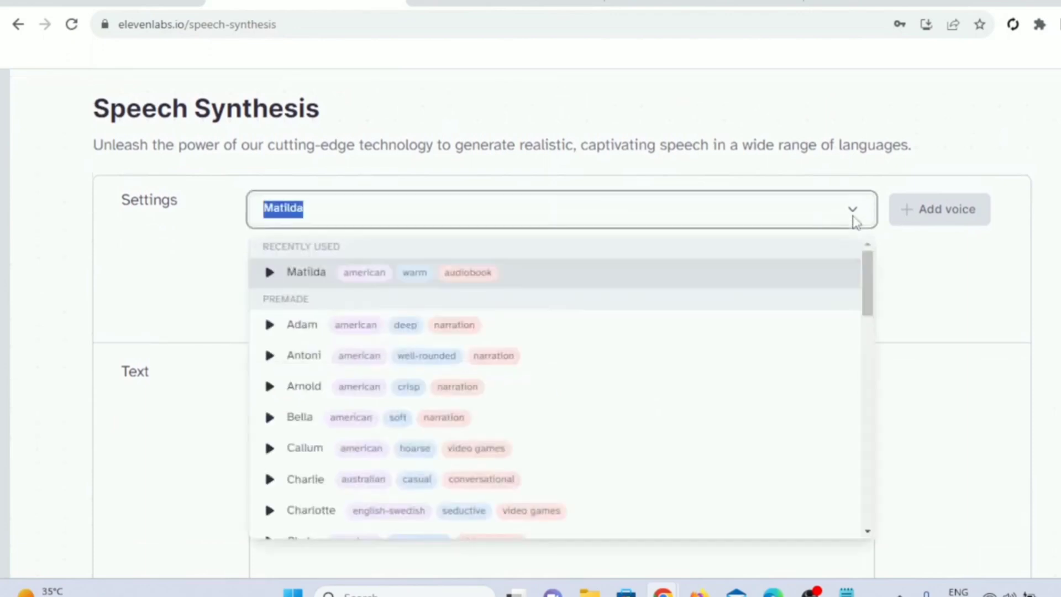
scroll(772, 405, down, 3)
scroll(772, 407, up, 3)
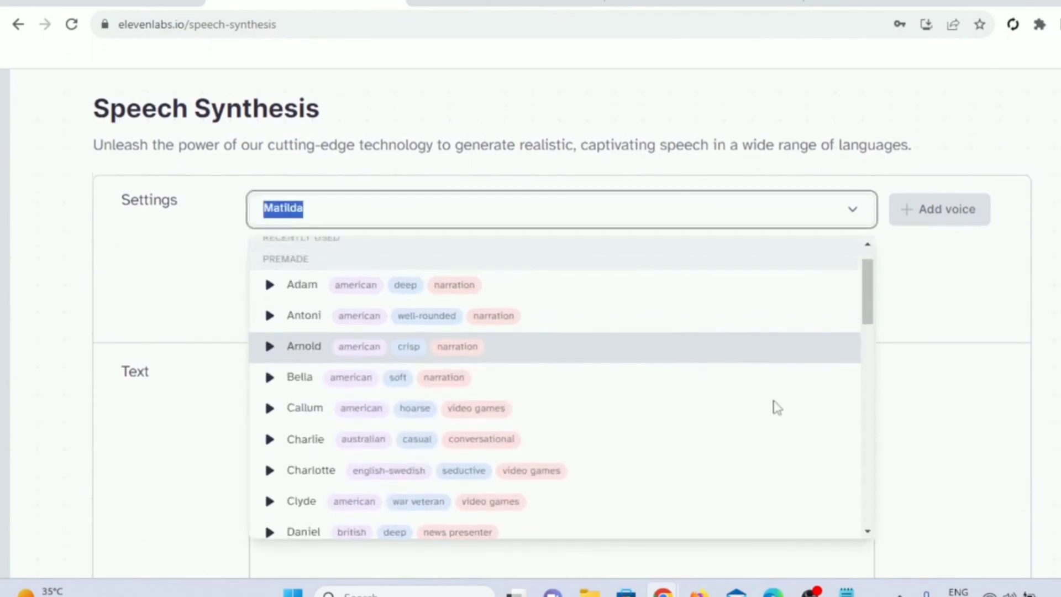
click(925, 281)
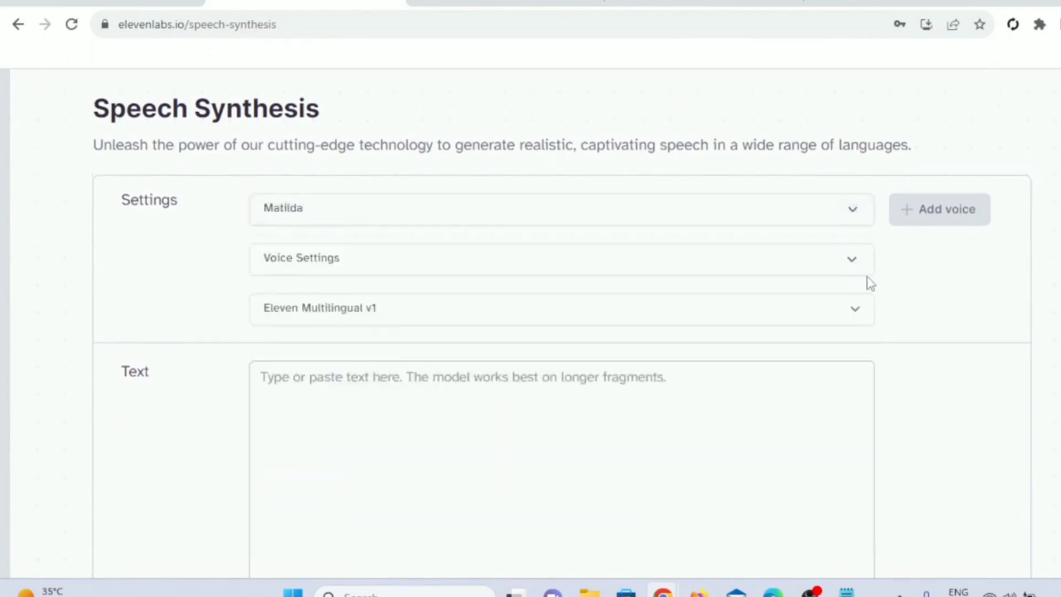
click(843, 282)
click(844, 283)
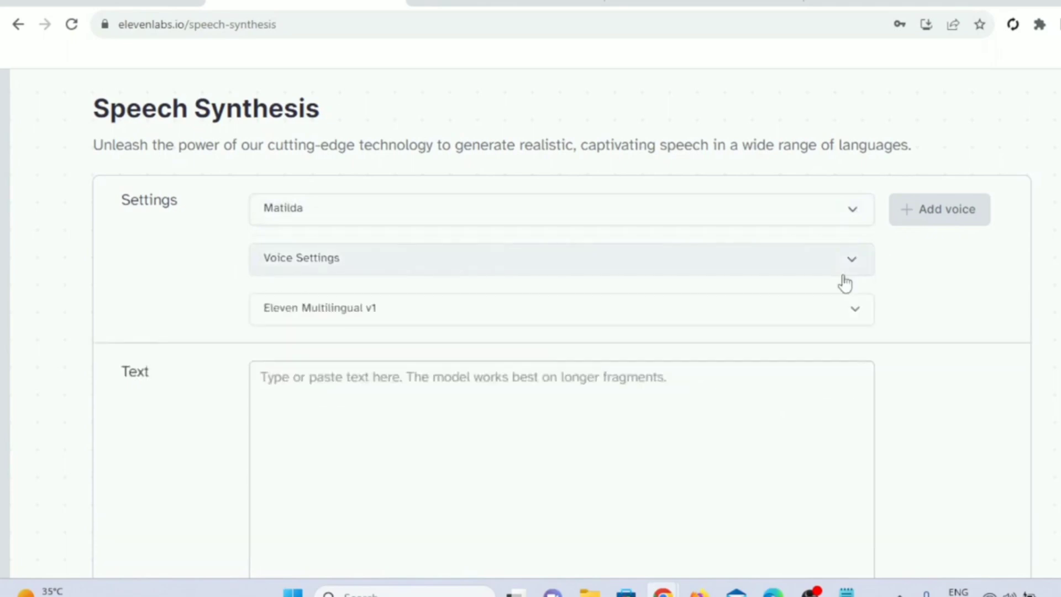
Step: Copy the full story text from ChatGPT and paste it into the ElevenLabs speech text field
click(586, 477)
click(105, 3)
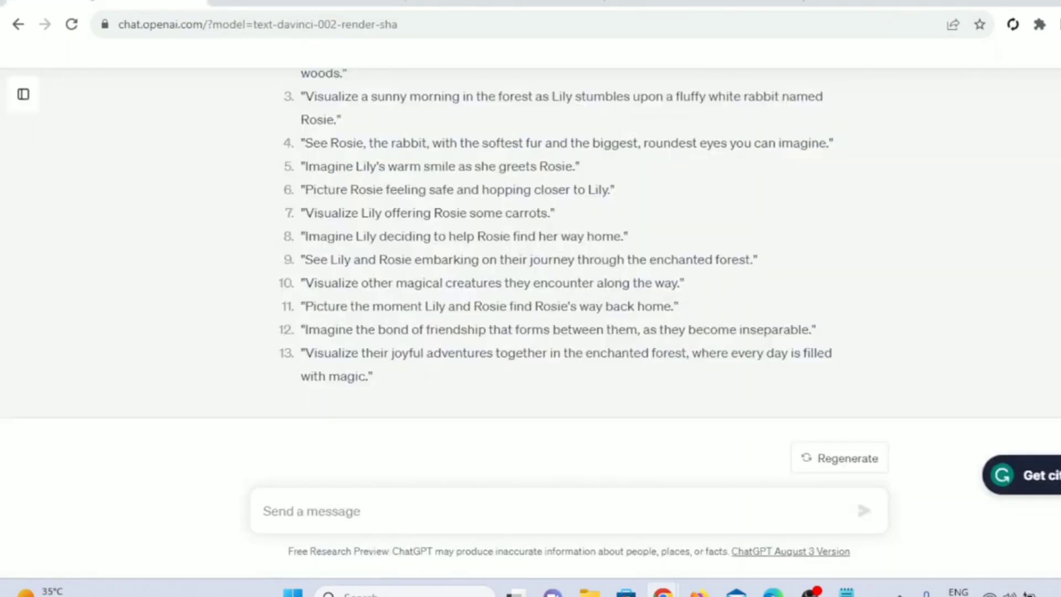
scroll(430, 206, up, 10)
scroll(430, 207, down, 2)
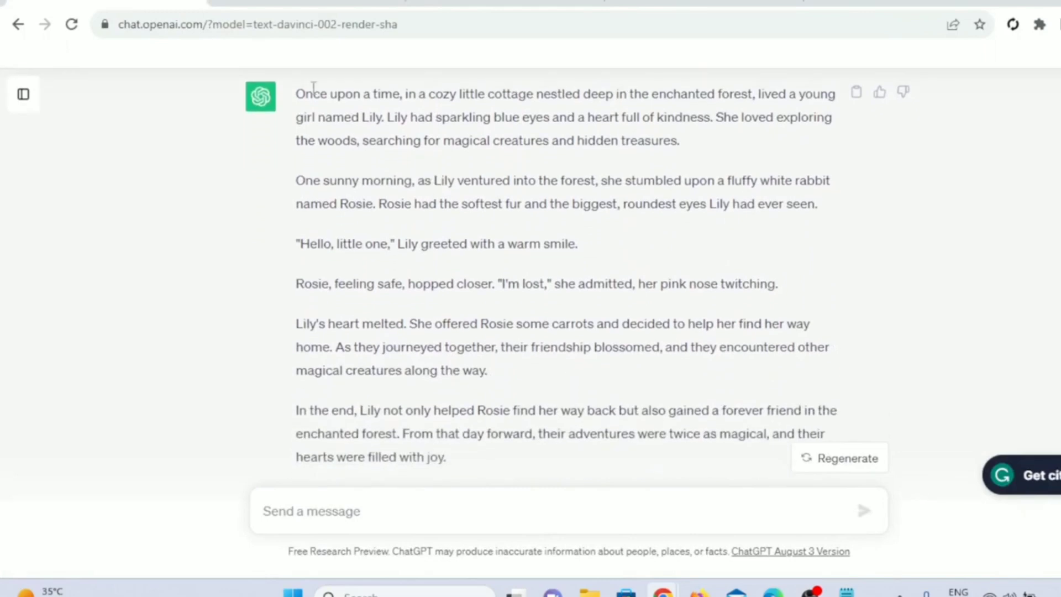
drag(302, 90, 438, 446)
key(ctrl+c)
click(304, 3)
key(ctrl+v)
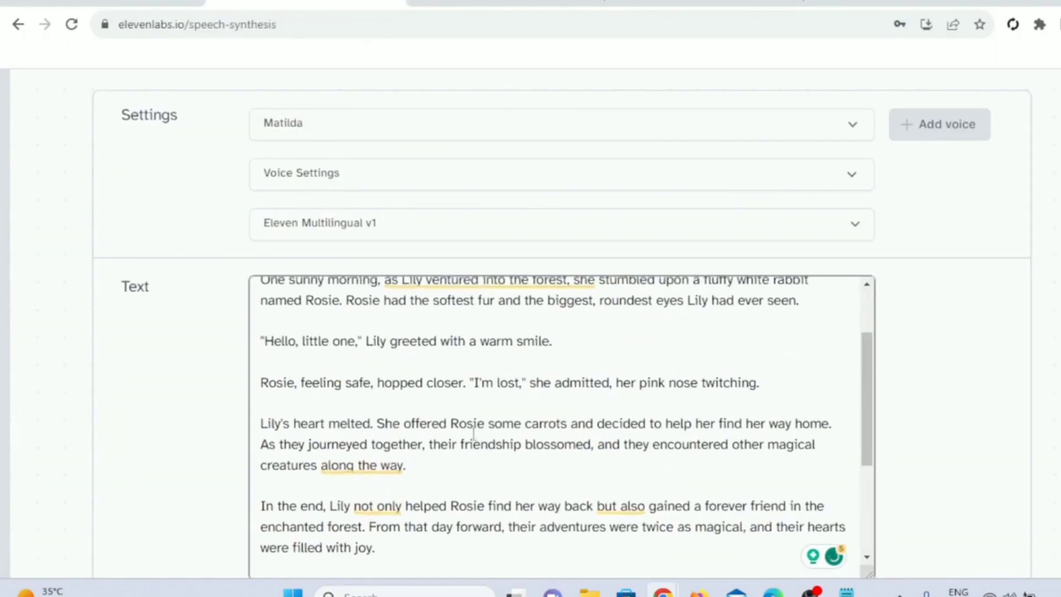
Step: Review the pasted story and generate its speech with the Matilda voice
scroll(473, 433, up, 5)
scroll(474, 434, down, 1)
scroll(474, 434, down, 4)
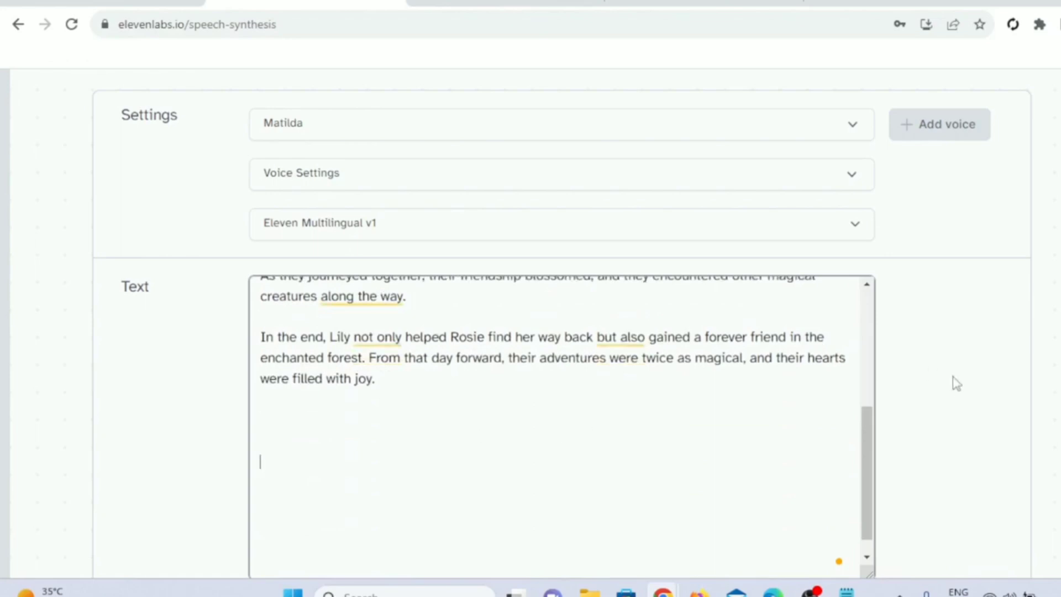
scroll(957, 387, down, 5)
click(550, 387)
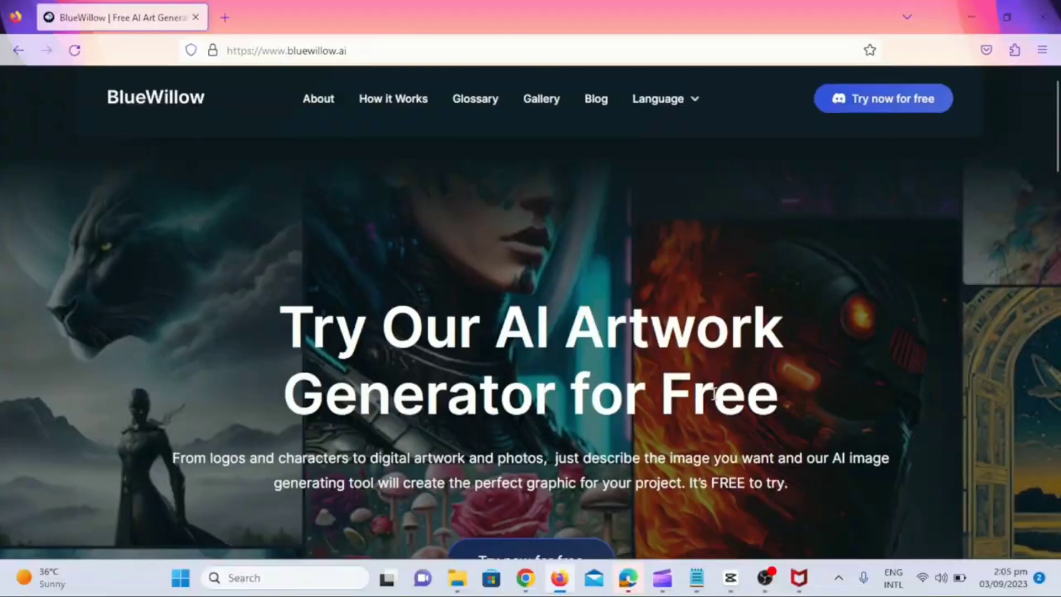
Step: Look over the BlueWillow AI art generator home page, including its How It Works section
scroll(713, 395, down, 20)
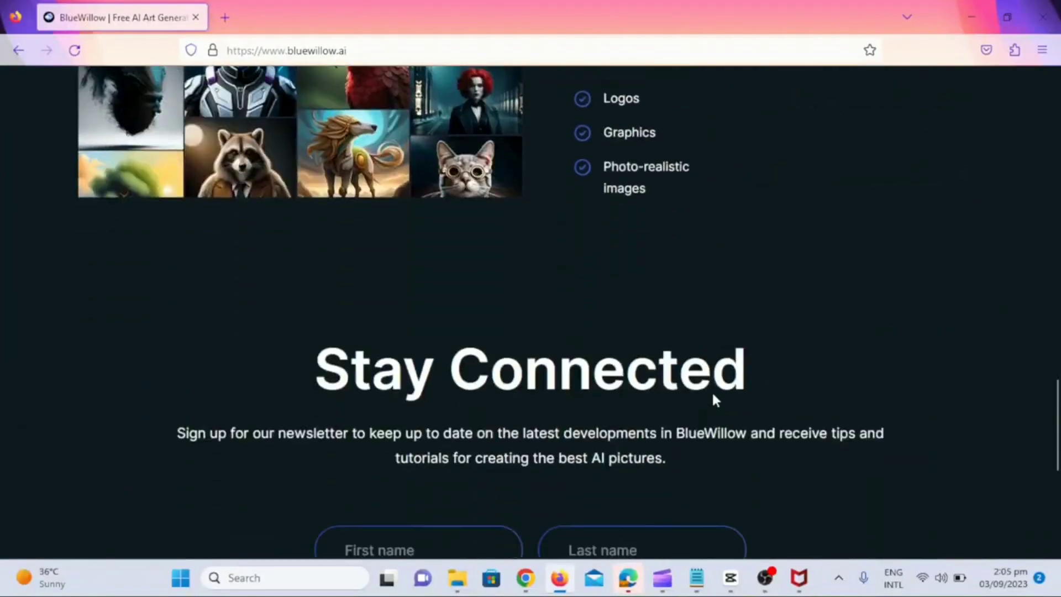
scroll(714, 399, down, 5)
scroll(714, 399, up, 15)
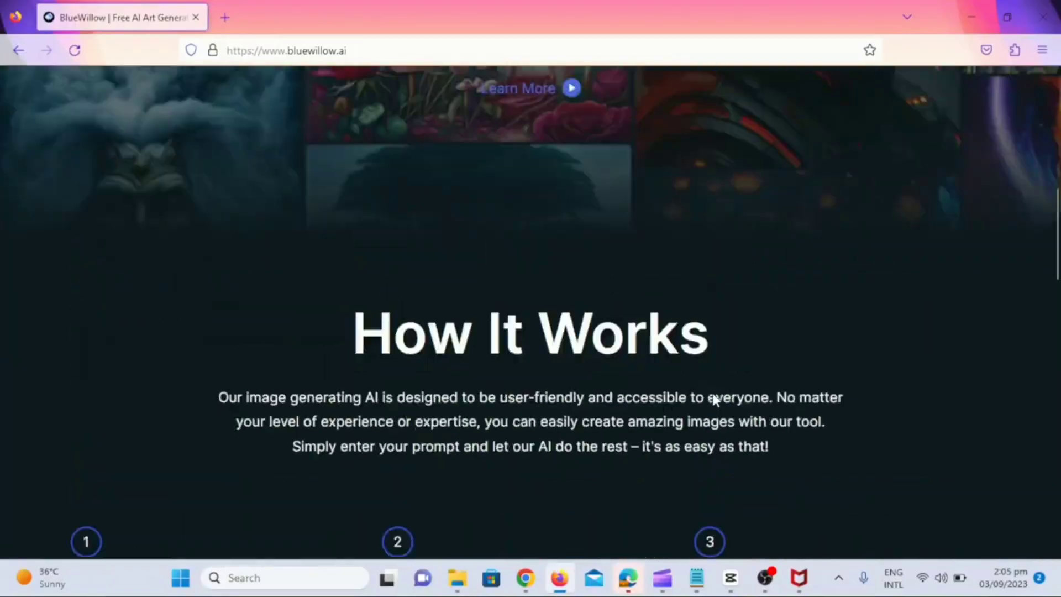
scroll(713, 397, up, 10)
scroll(712, 396, down, 5)
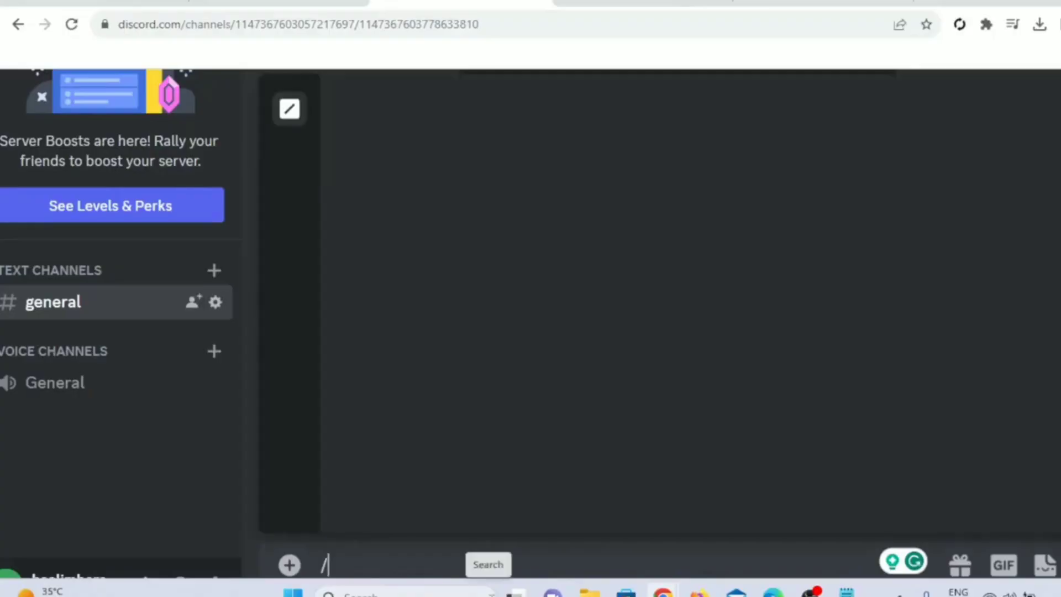
Step: Start BlueWillow's /imagine command in Discord and fill its prompt with ChatGPT's first image prompt, about Lily's cozy little cottage in the enchanted forest
click(477, 138)
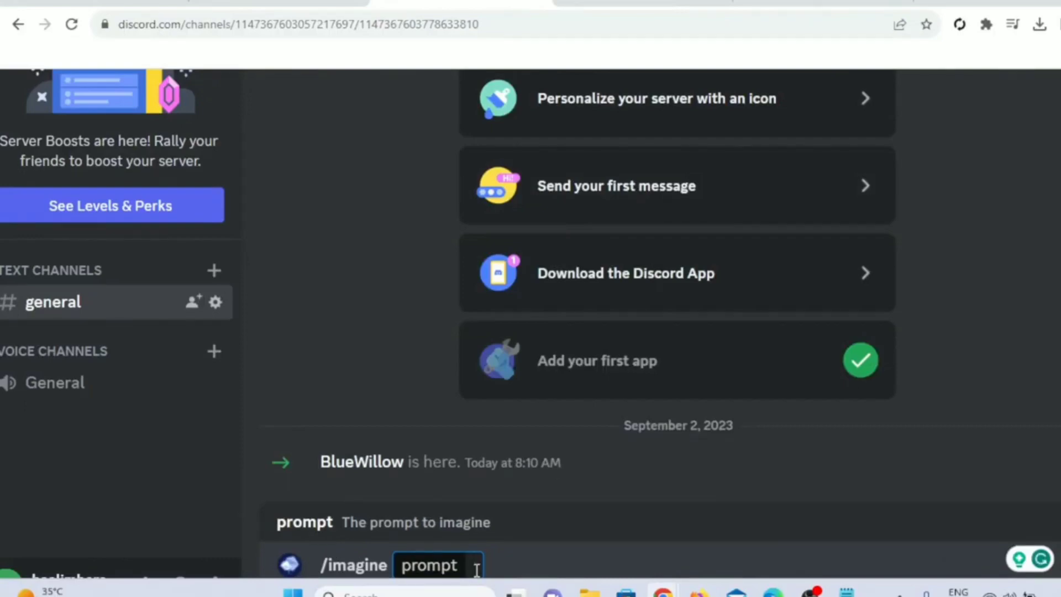
click(97, 3)
scroll(418, 186, down, 10)
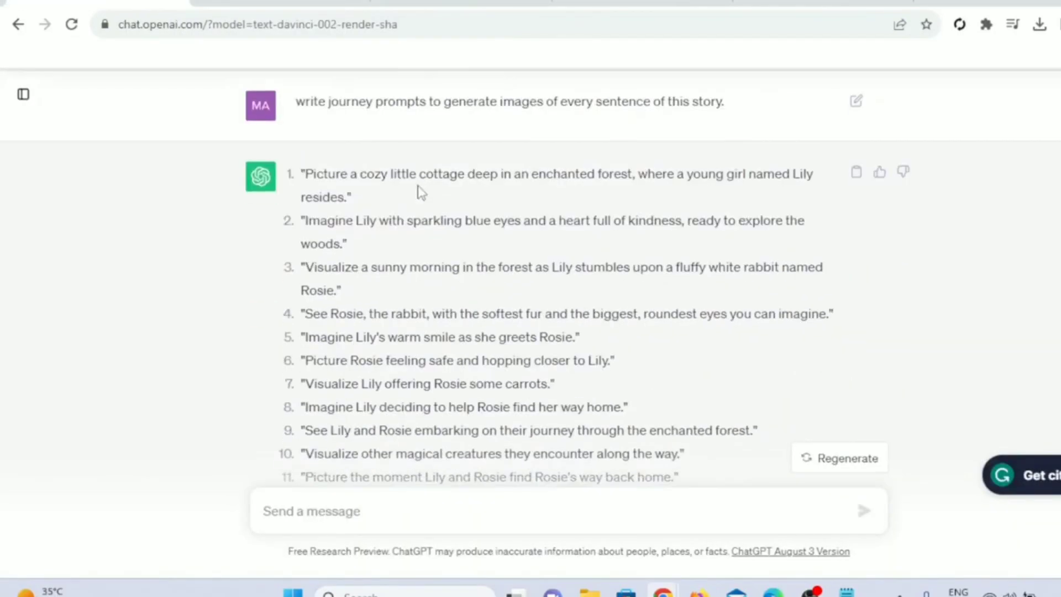
drag(308, 165, 347, 188)
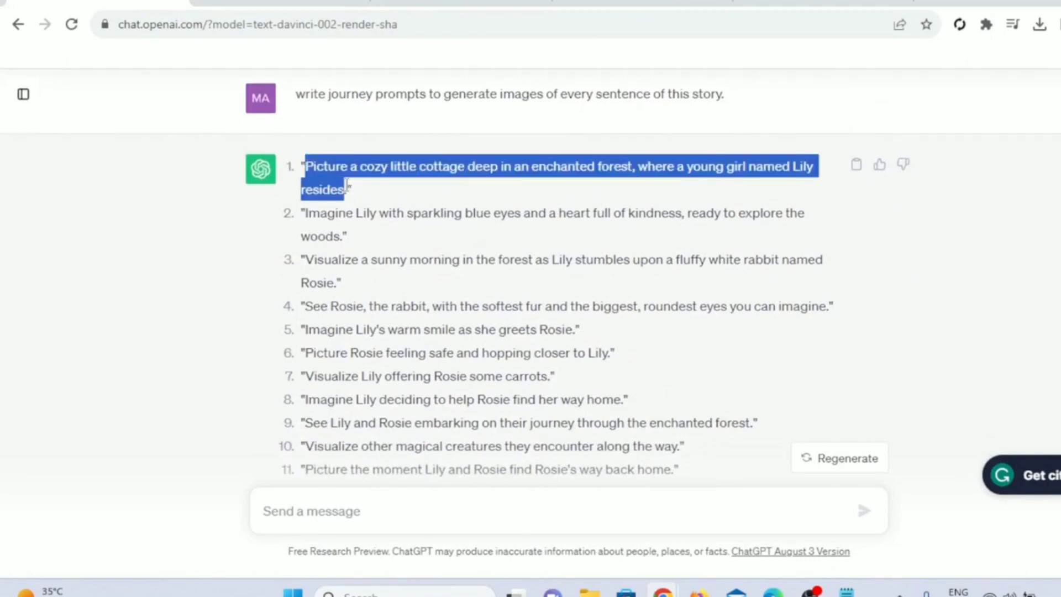
right_click(351, 164)
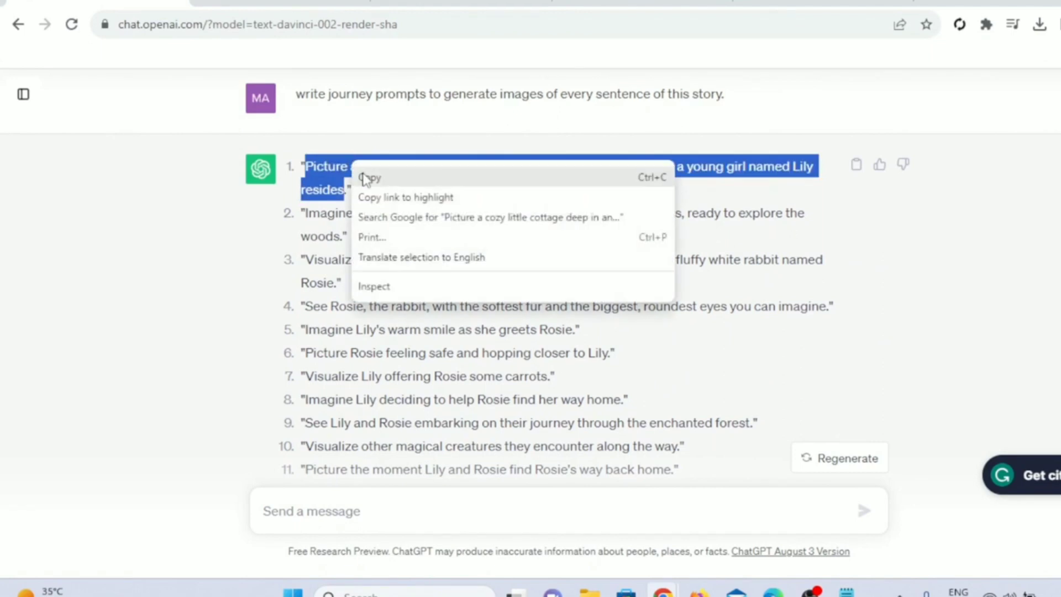
click(365, 173)
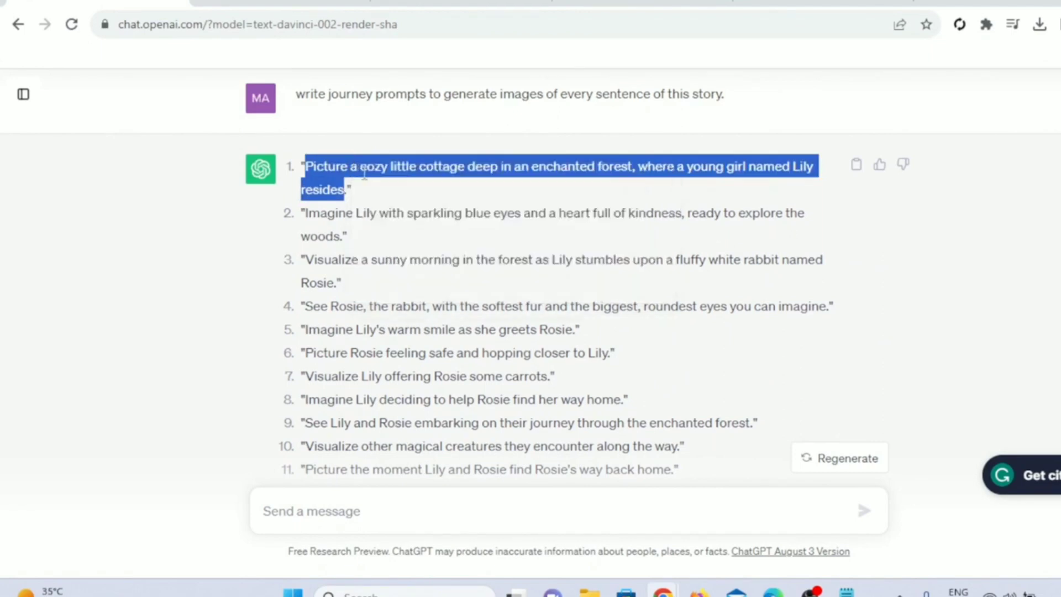
click(461, 2)
key(ctrl+v)
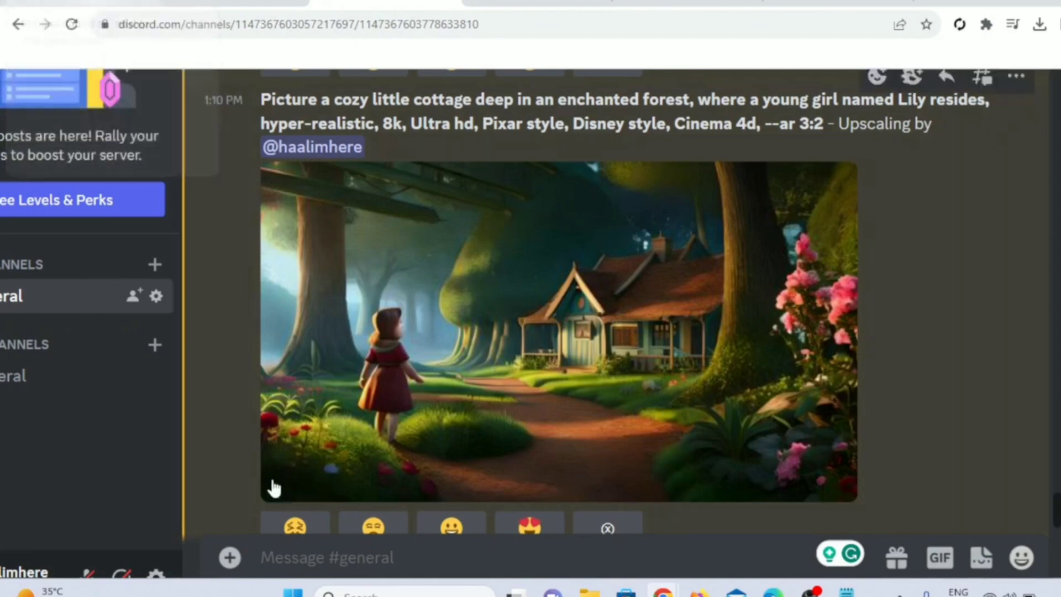
Step: Begin another slash command and examine the upscaled images of Lily in the woods, the white rabbit, and Lily greeting the rabbit
text(/)
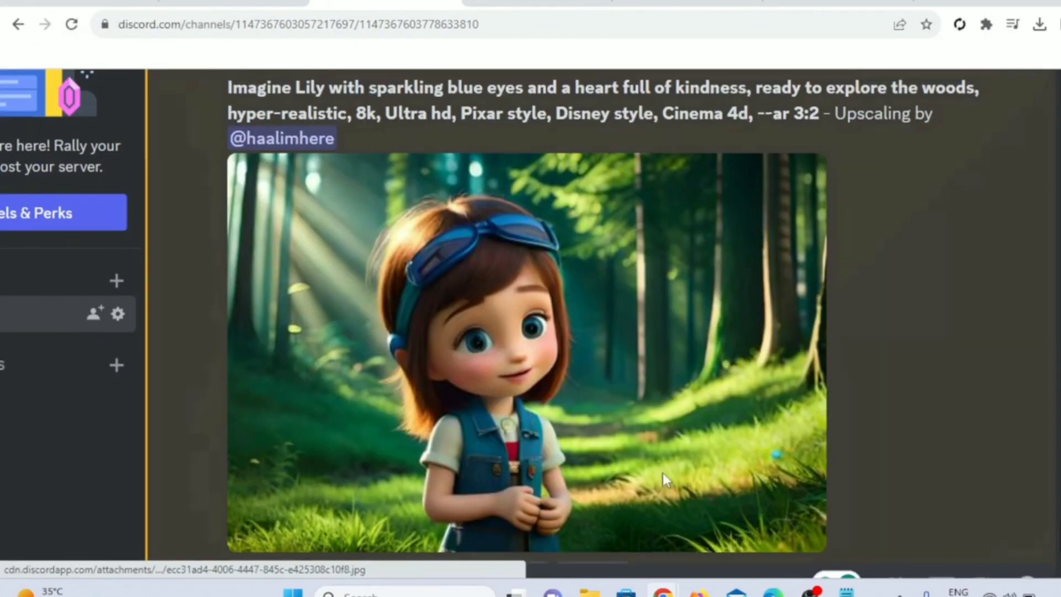
scroll(662, 473, up, 2)
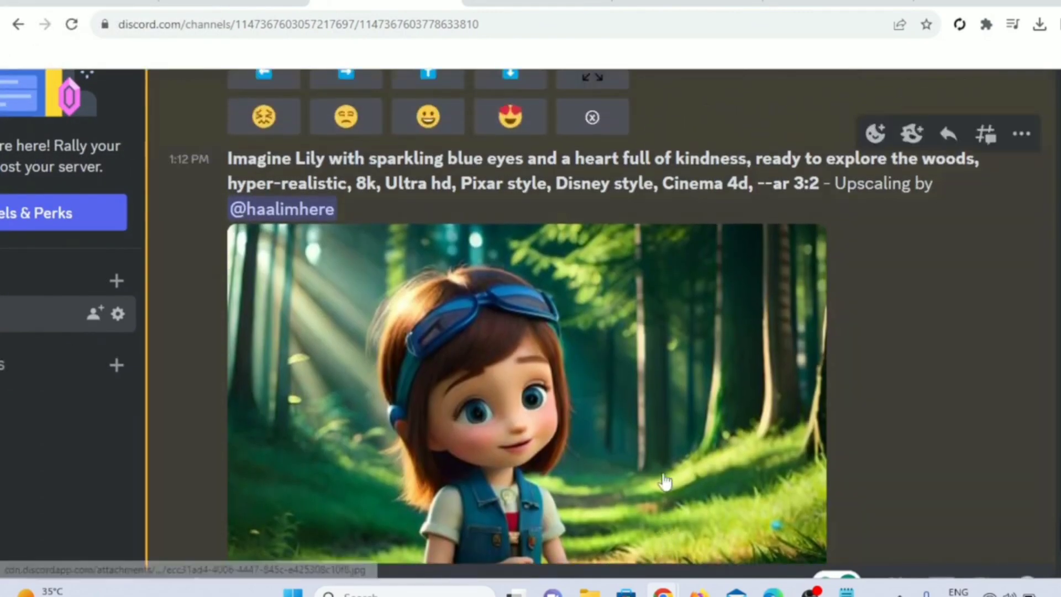
scroll(665, 481, down, 3)
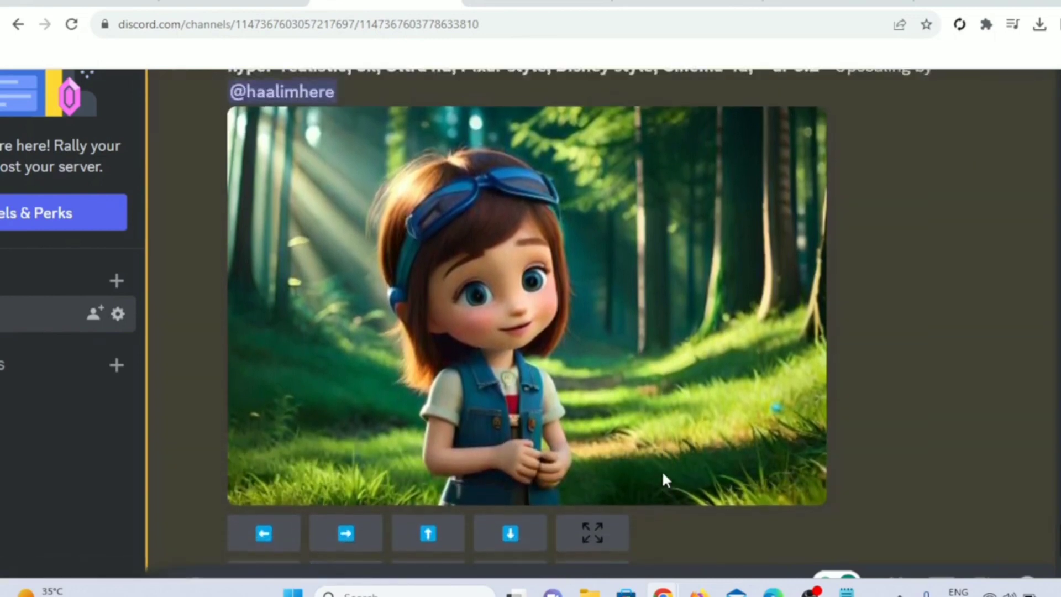
scroll(684, 488, up, 2)
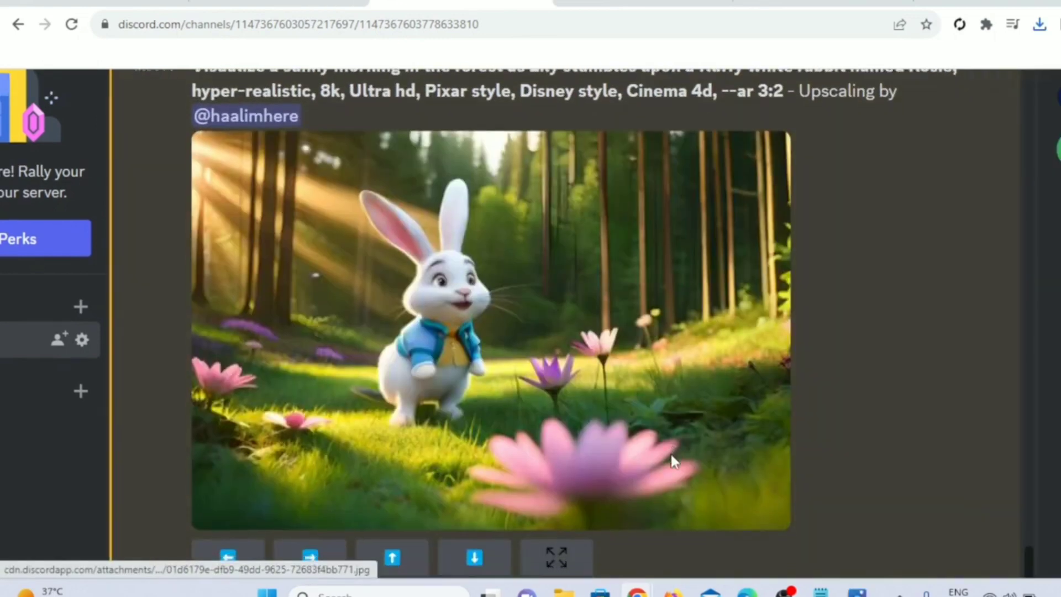
scroll(671, 452, down, 2)
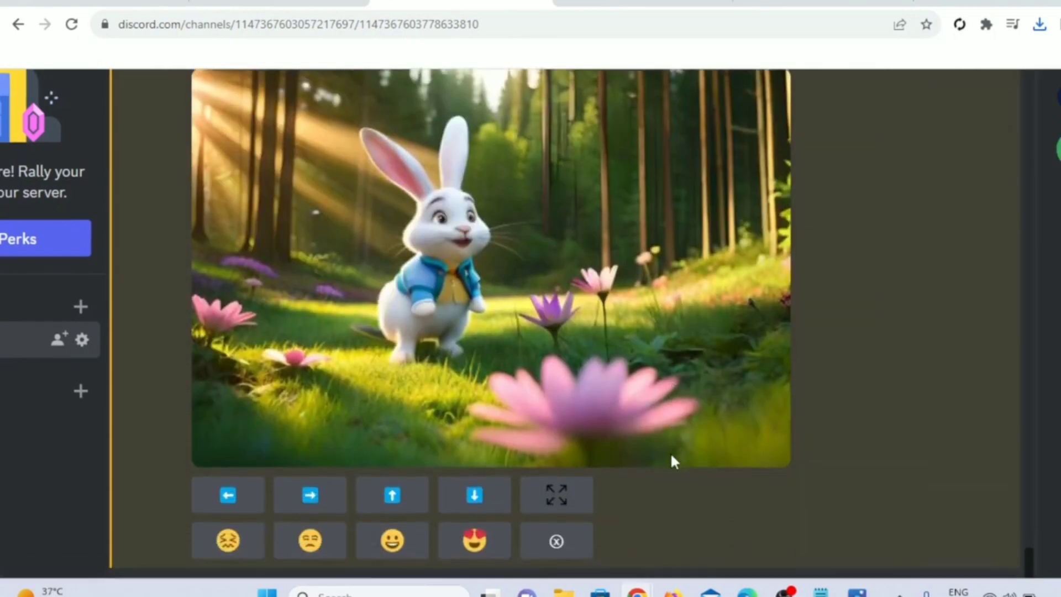
scroll(670, 452, down, 1)
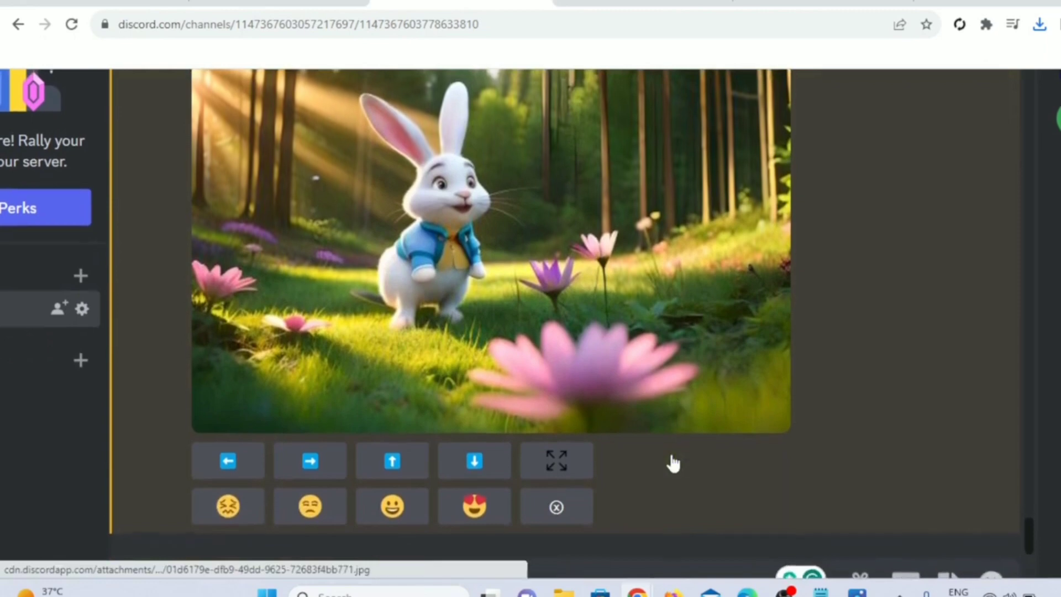
scroll(673, 463, up, 1)
scroll(673, 463, down, 2)
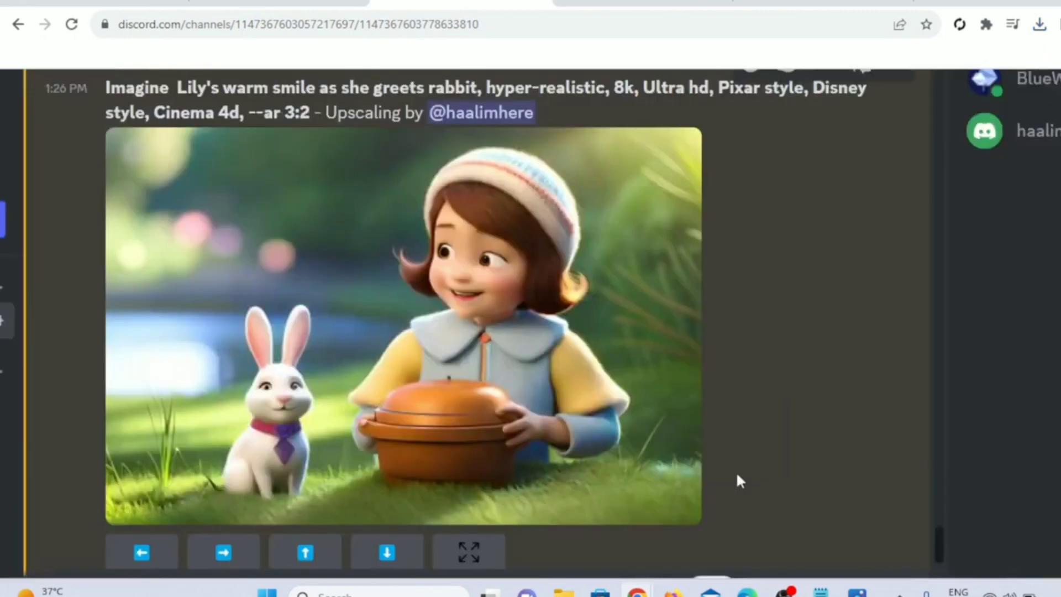
scroll(738, 473, down, 1)
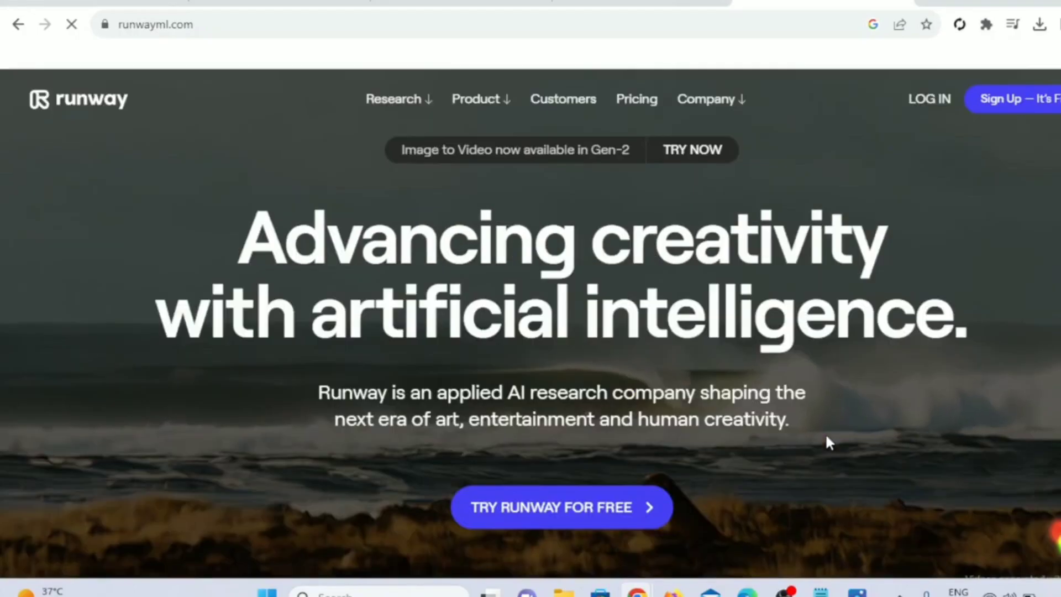
Step: Look over the Runway home page, including its Gen-2, Gen-1 and AI Magic Tools sections
scroll(828, 441, down, 2)
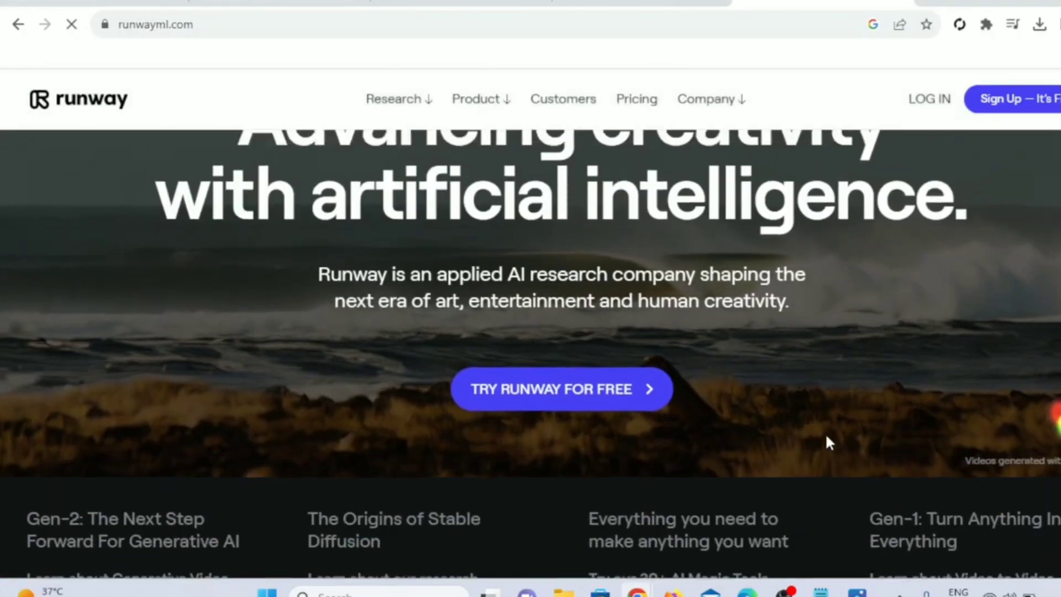
scroll(827, 442, up, 1)
scroll(827, 442, down, 1)
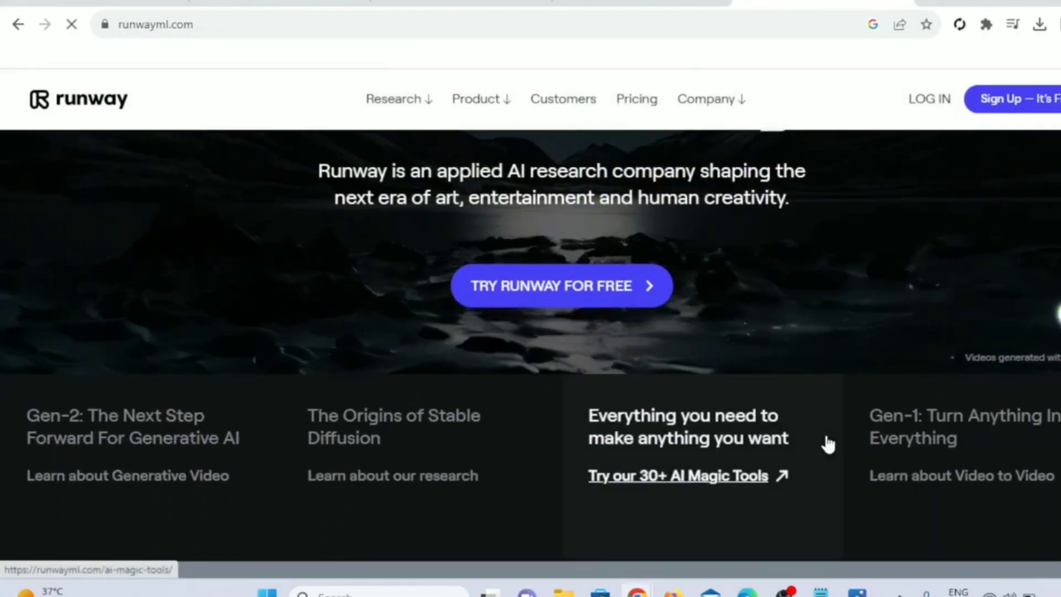
scroll(828, 442, down, 4)
scroll(828, 442, up, 3)
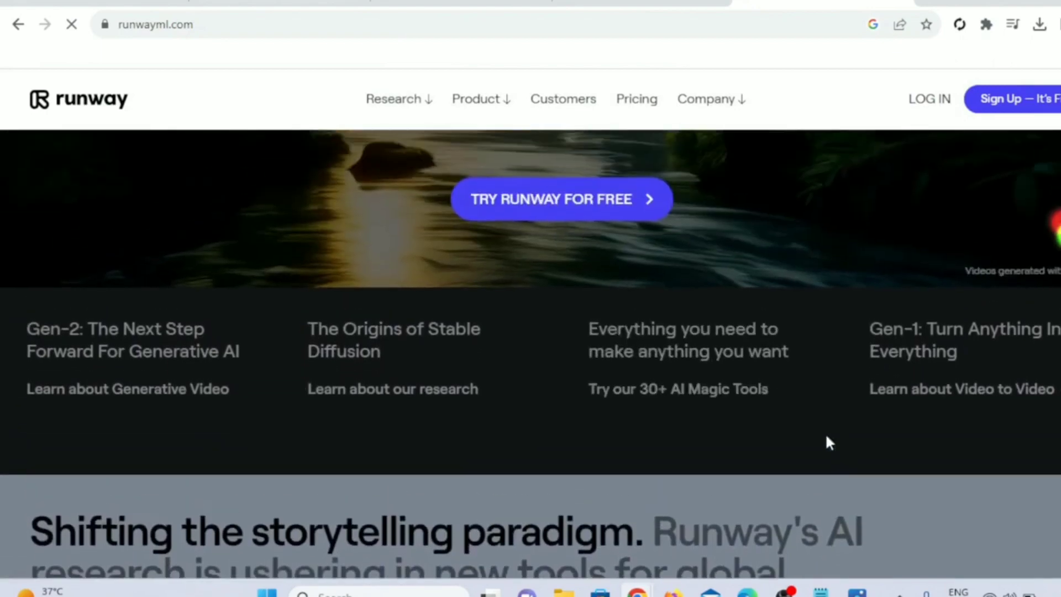
click(827, 442)
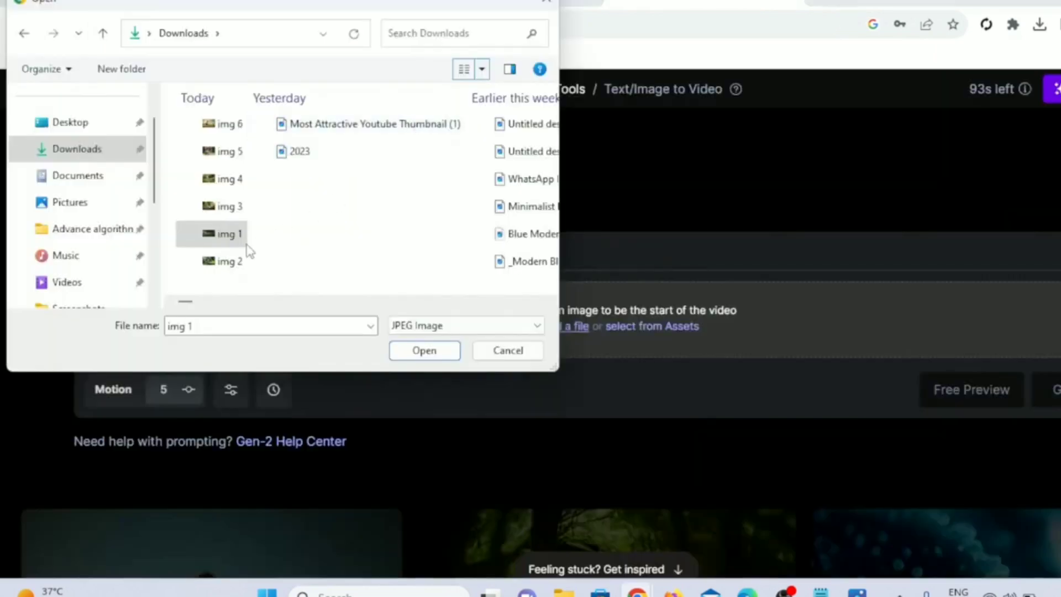
Step: Upload img 1 as the start image in Runway's Text/Image to Video tool, generate the video and play it
click(223, 238)
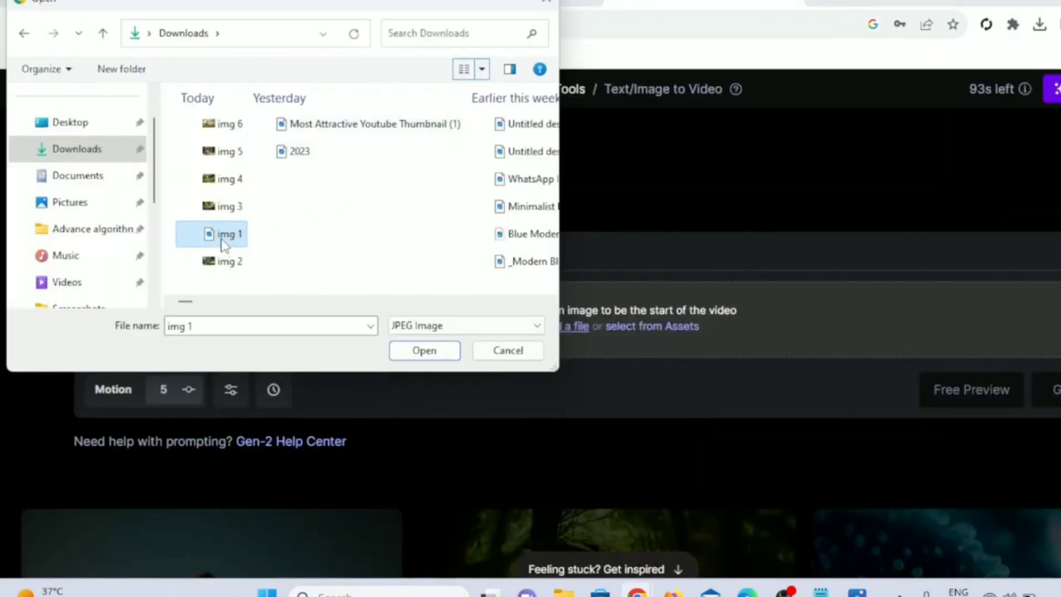
click(432, 357)
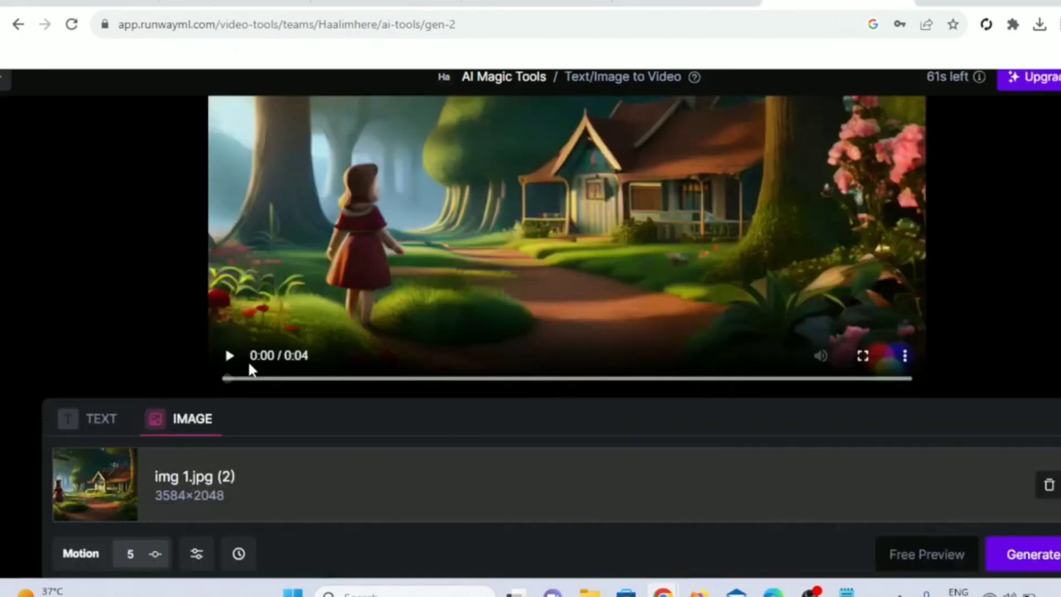
click(229, 357)
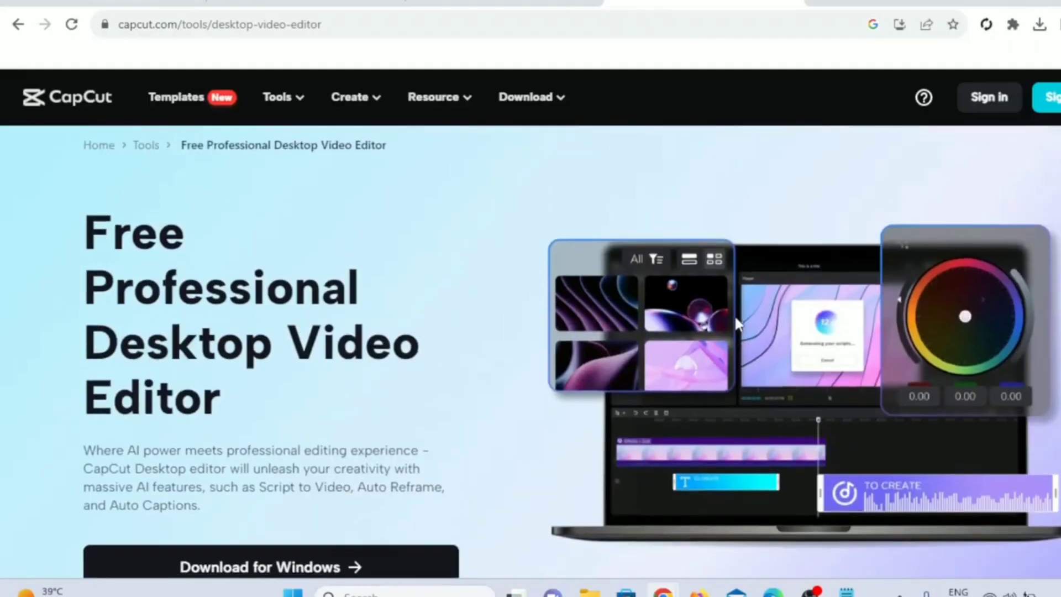
Step: Look over CapCut's desktop video editor page, including its trending effects and auto captions features
scroll(738, 320, down, 5)
scroll(739, 324, down, 5)
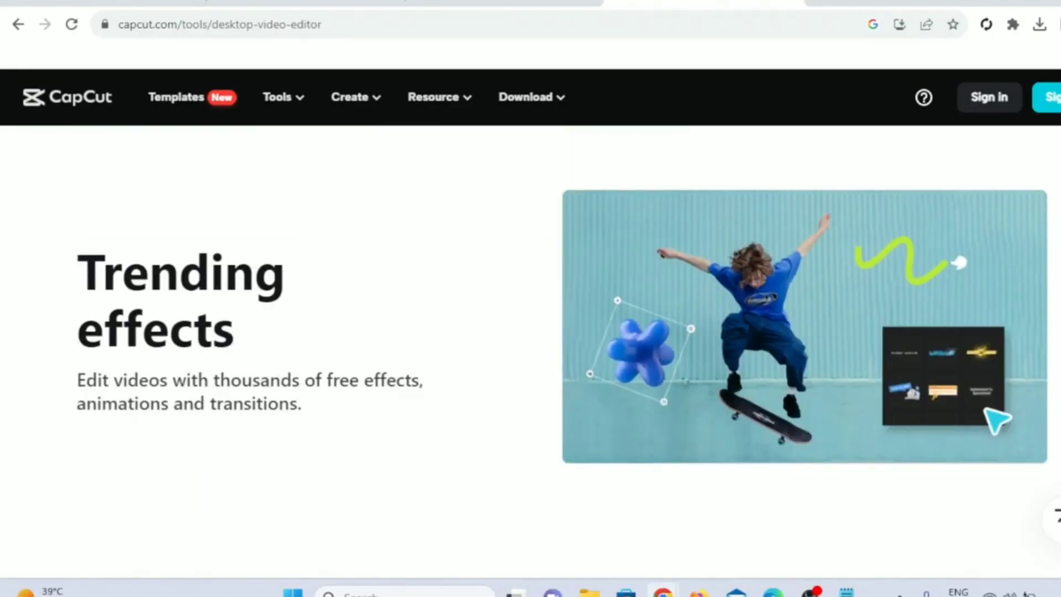
scroll(530, 348, down, 10)
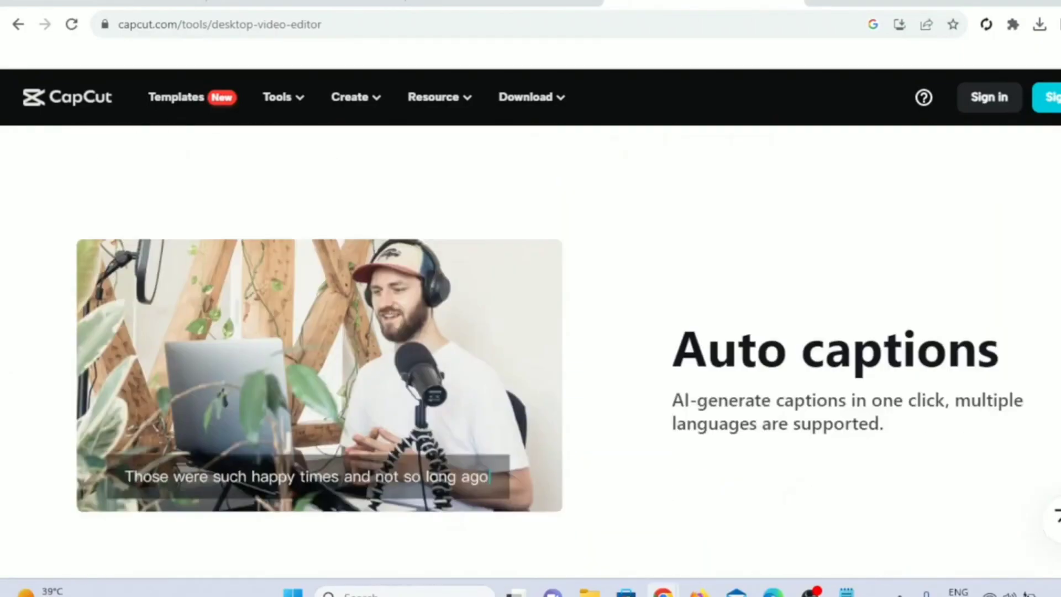
scroll(531, 348, down, 10)
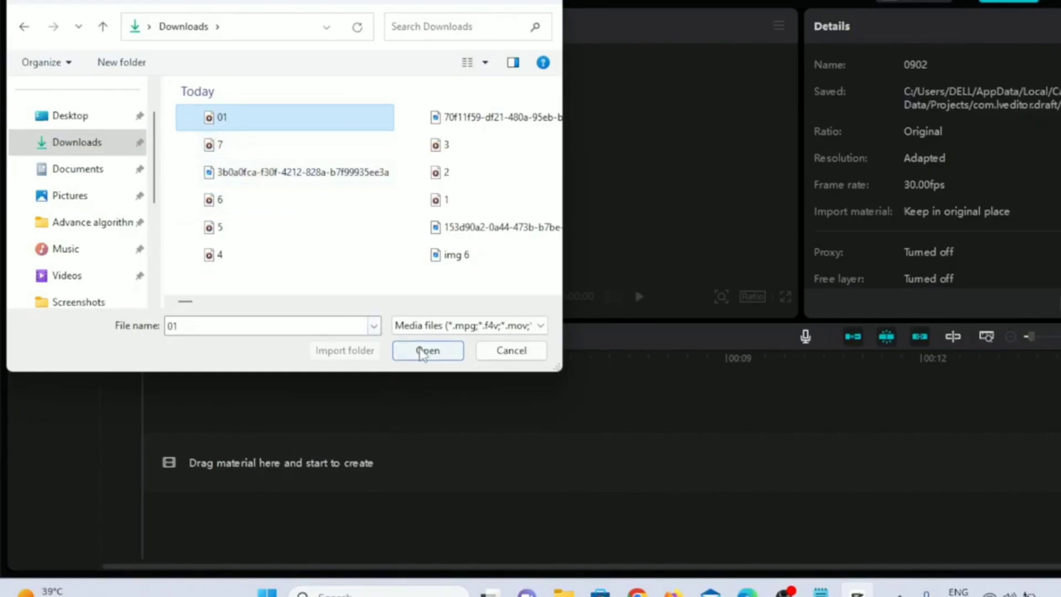
Step: Import video 01 into the CapCut project and place 01.mp4 and 1.mp4 through 7.mp4 end to end on the timeline
click(427, 350)
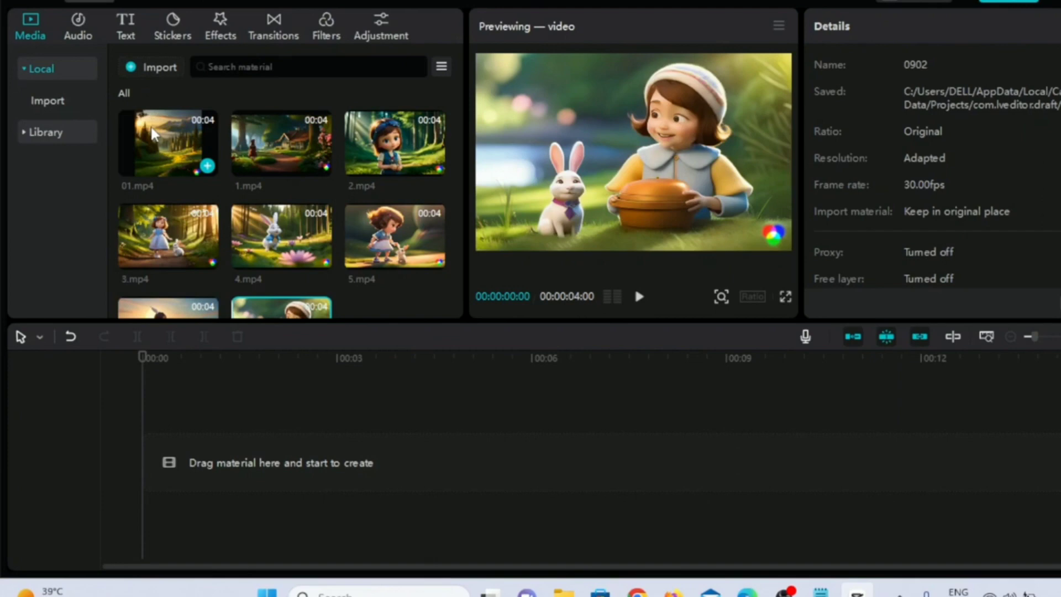
drag(202, 161, 149, 467)
drag(282, 146, 478, 471)
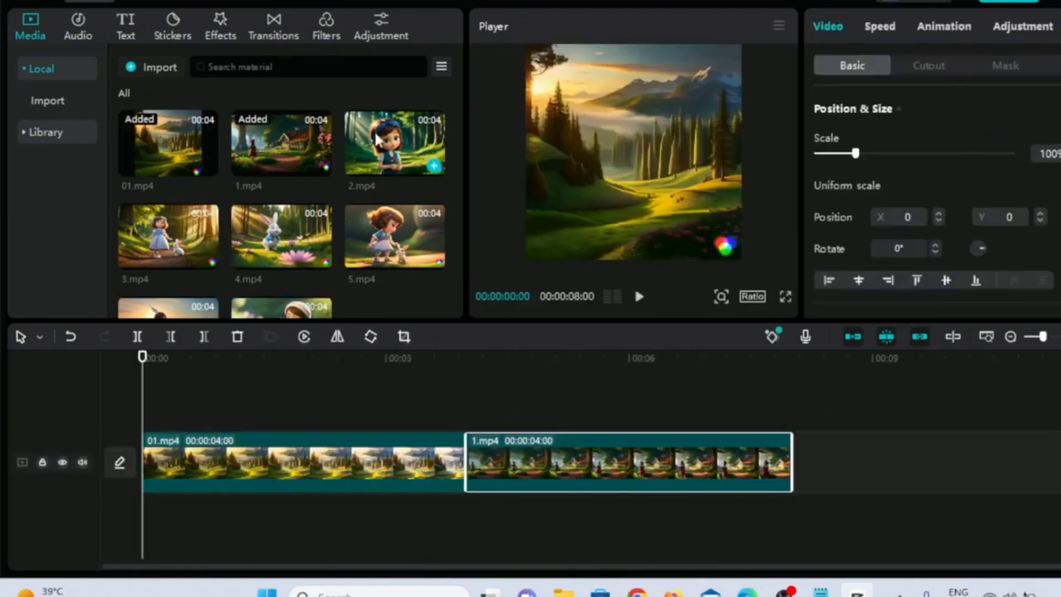
drag(394, 144, 781, 453)
drag(216, 237, 862, 465)
drag(265, 232, 818, 453)
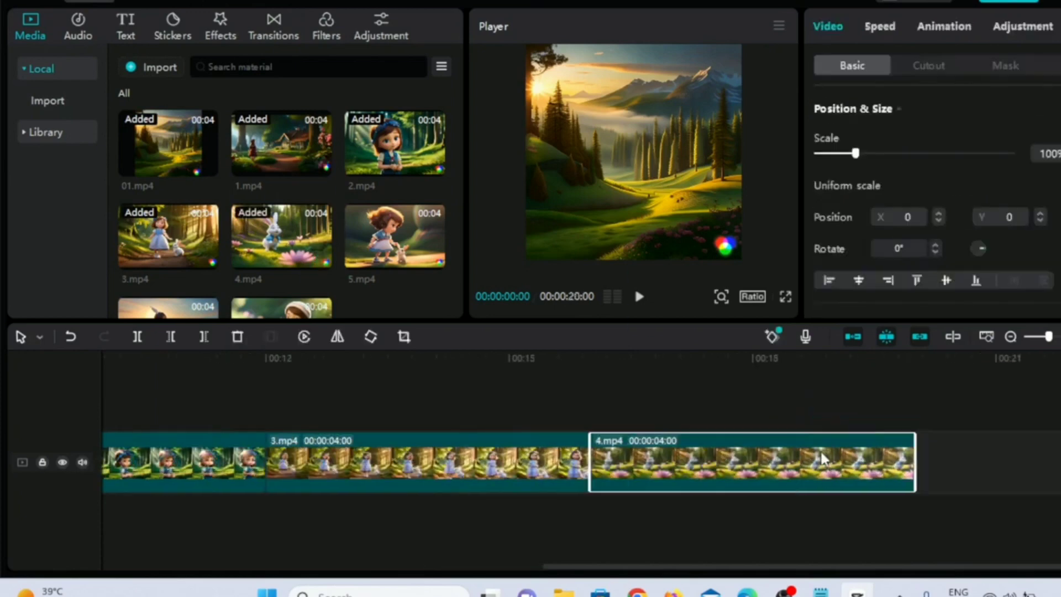
drag(395, 238, 826, 475)
scroll(282, 221, down, 2)
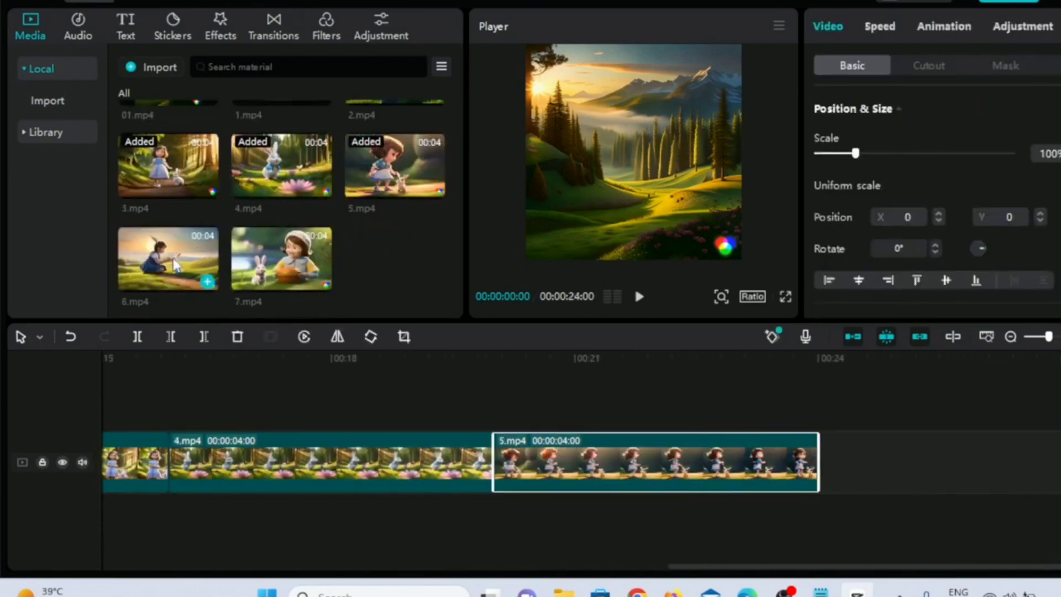
drag(166, 259, 596, 478)
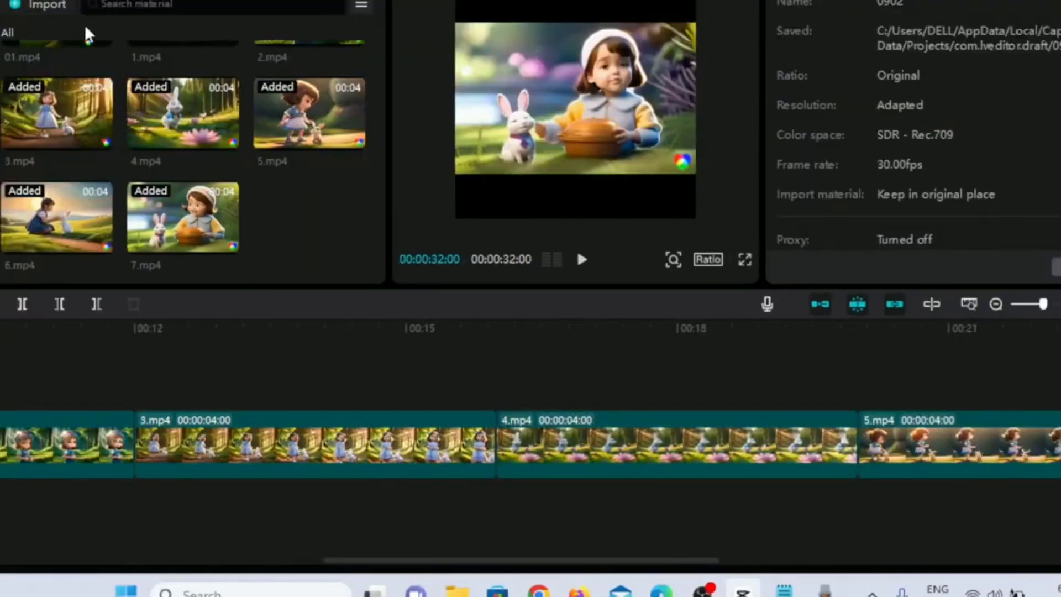
Step: Import the Recording (11) audio file into the project media
click(49, 12)
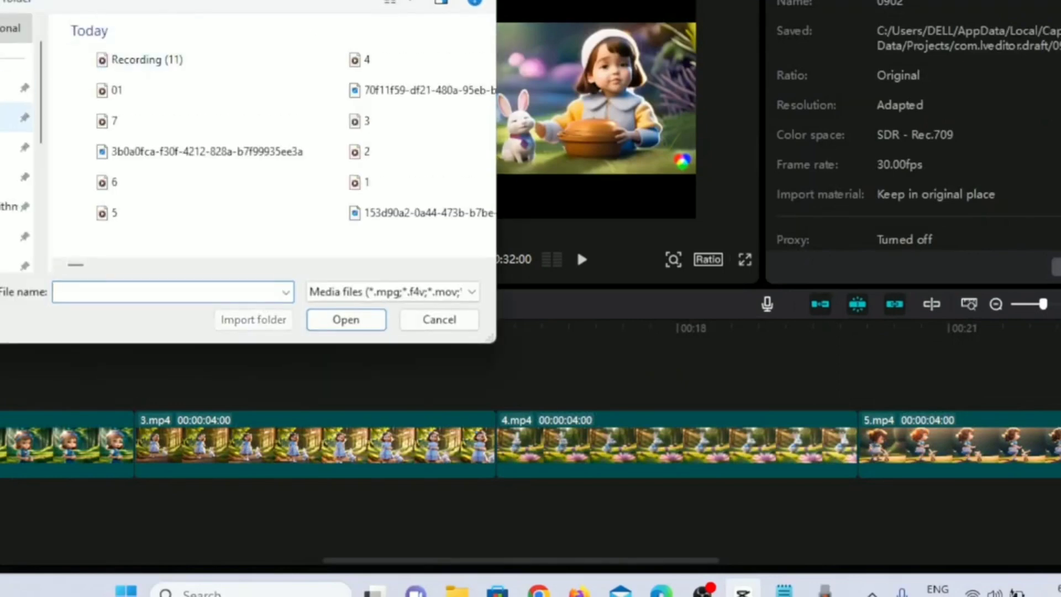
scroll(22, 111, down, 1)
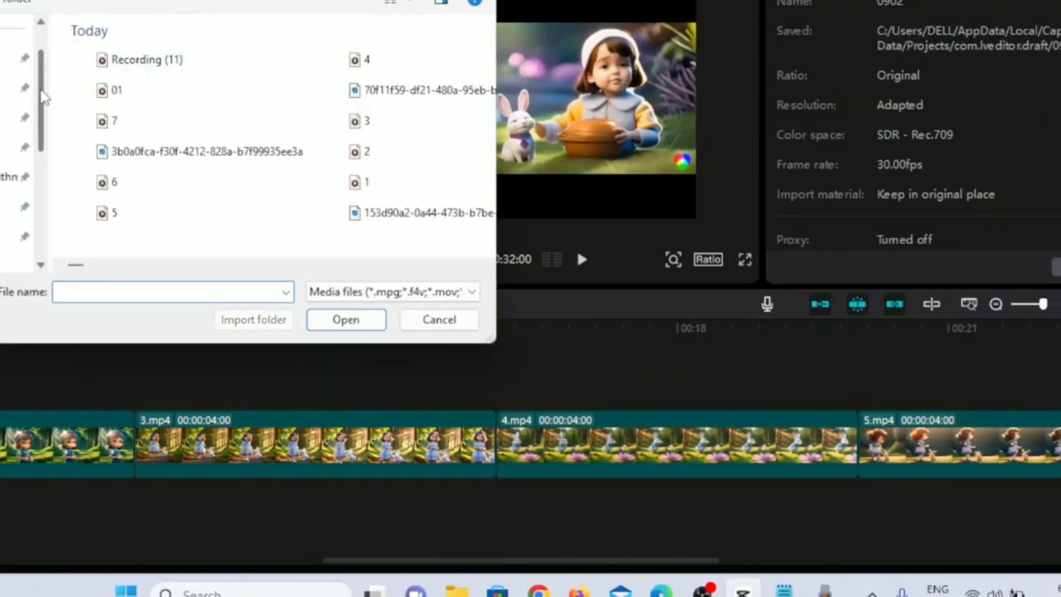
click(181, 67)
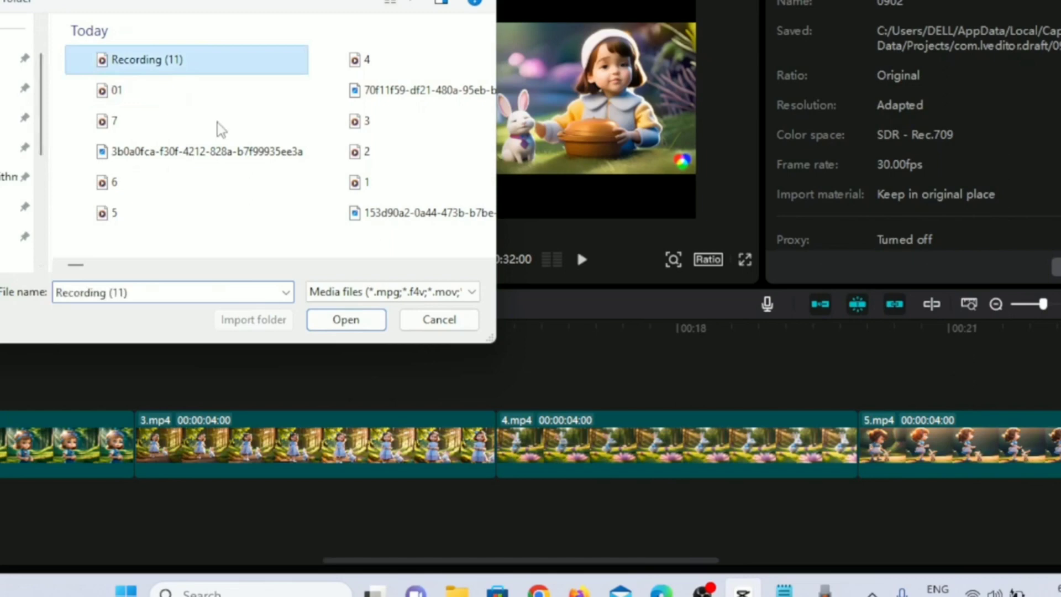
click(345, 319)
Step: Add Recording (11).m4a beneath the video clips, align it with the timeline's start, and return the playhead to 00:00
drag(332, 232, 339, 497)
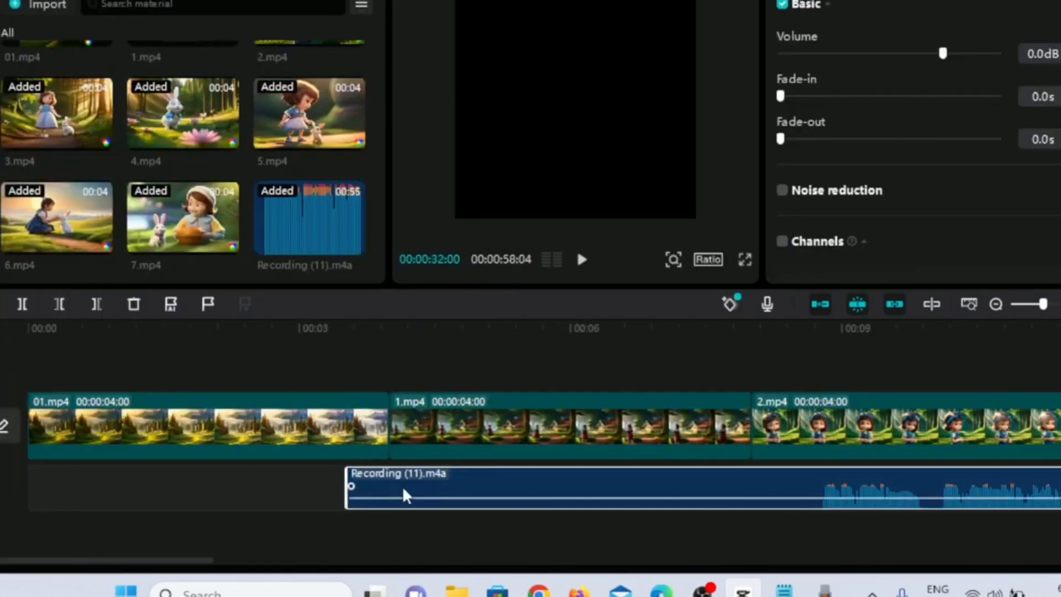
drag(406, 495, 86, 499)
click(136, 334)
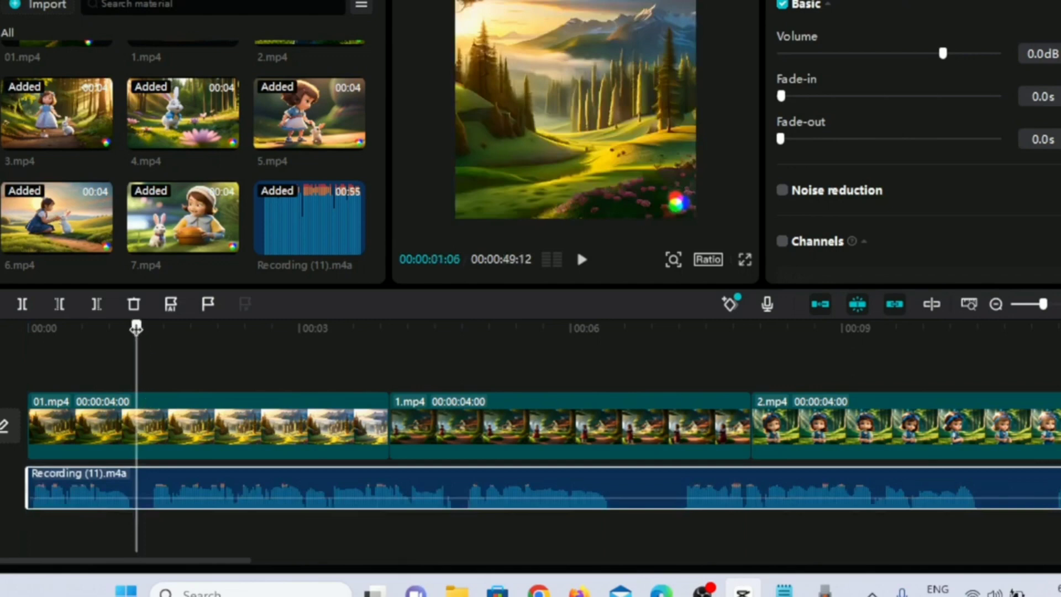
drag(137, 329, 26, 326)
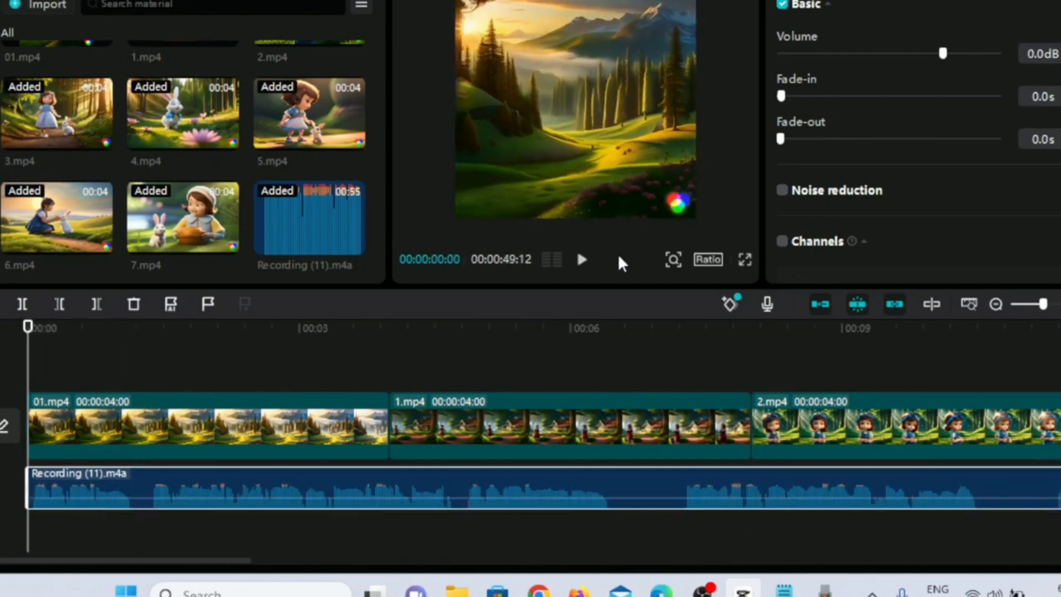
Step: Play the opening clips with the narration to check how picture and voice line up
click(584, 262)
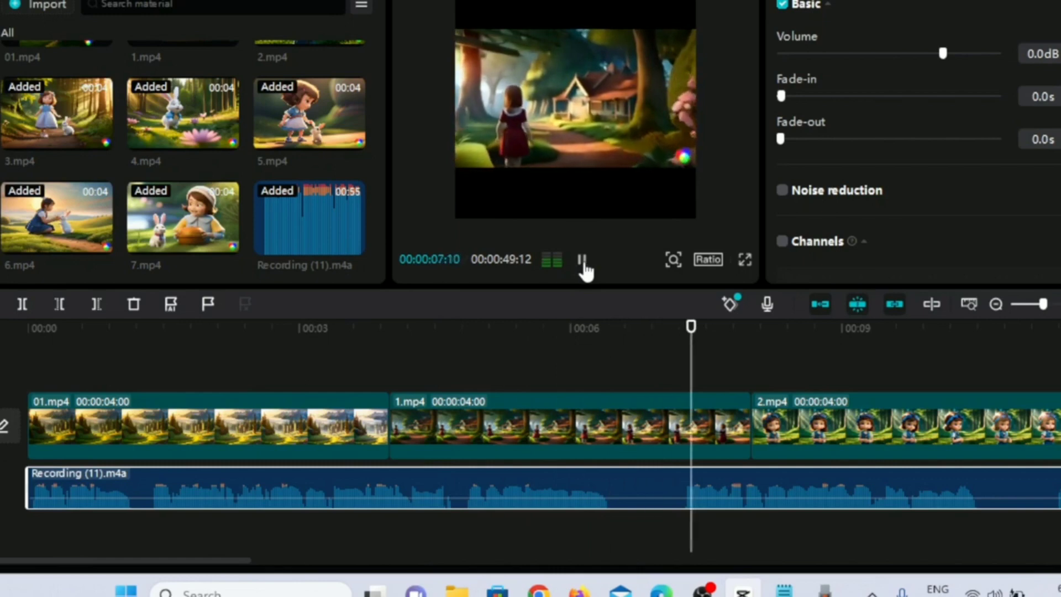
click(584, 264)
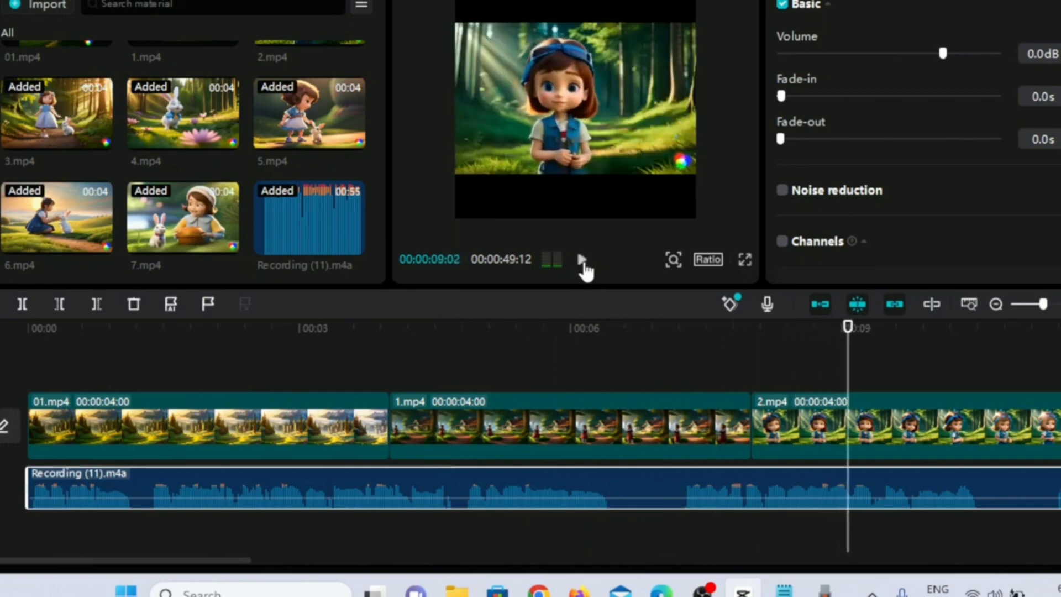
click(584, 264)
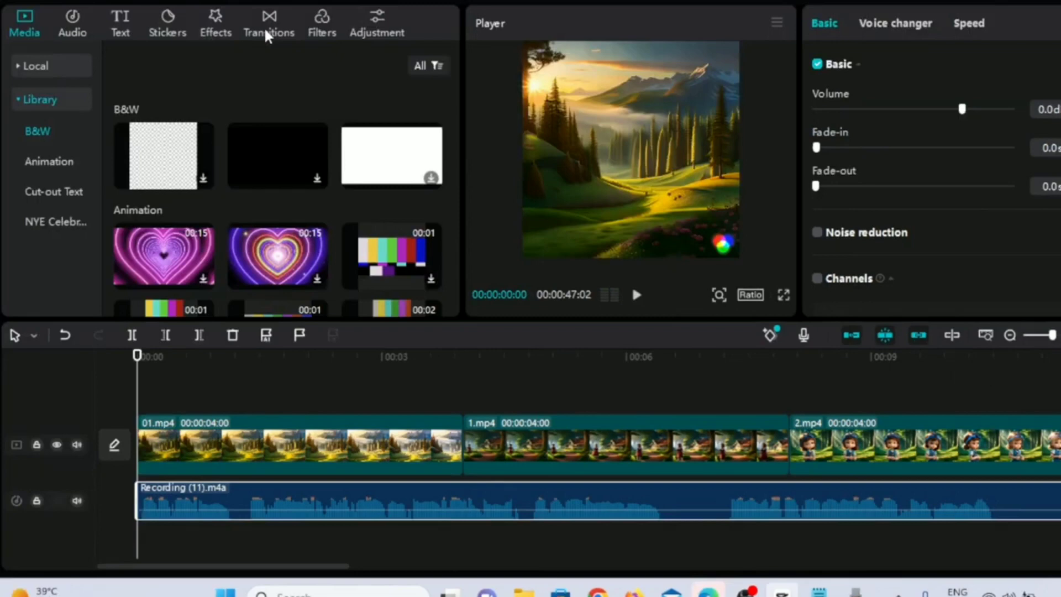
Step: Add the Basic transition Down between 01.mp4 and 1.mp4, and Flip between 1.mp4 and 2.mp4
click(267, 33)
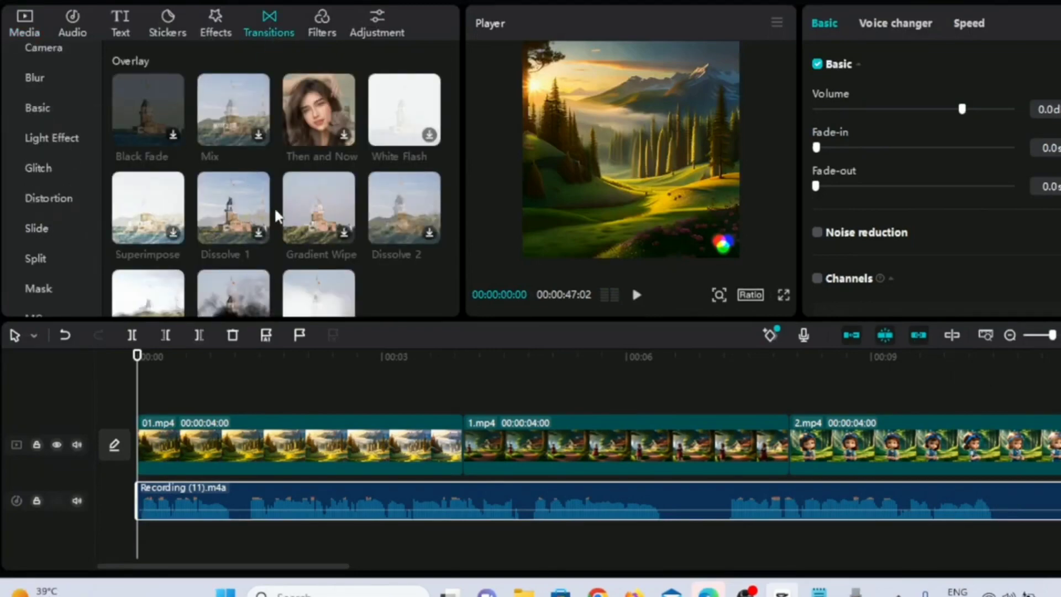
scroll(303, 215, down, 15)
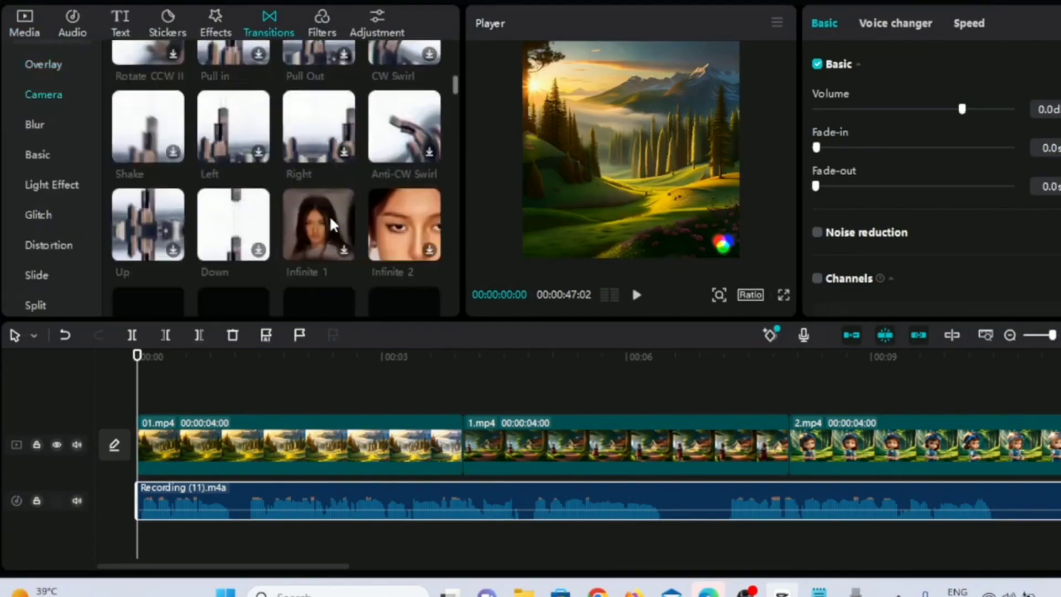
scroll(333, 224, up, 15)
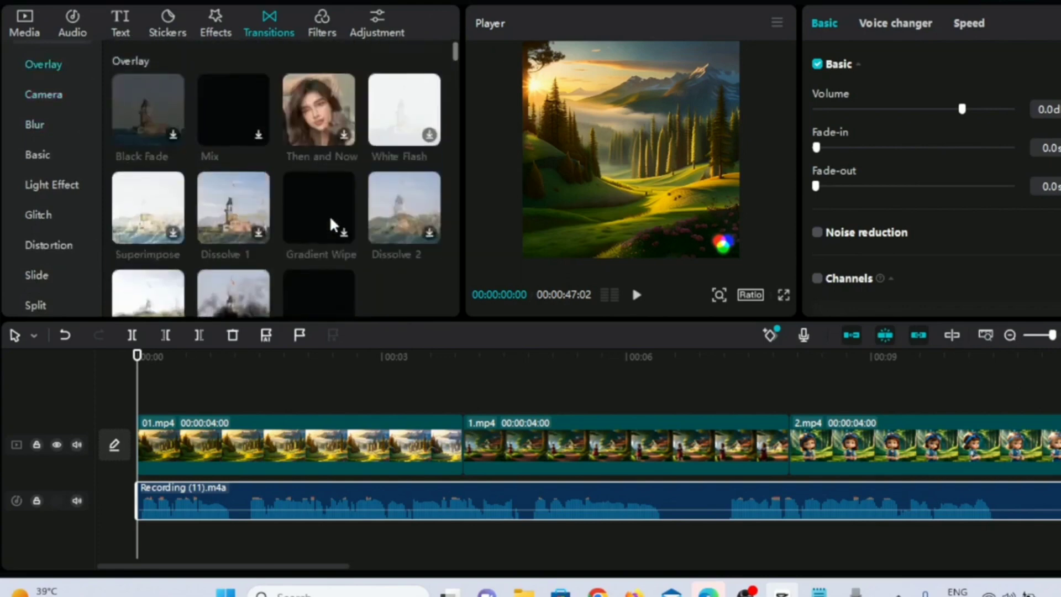
click(37, 154)
drag(319, 221, 453, 445)
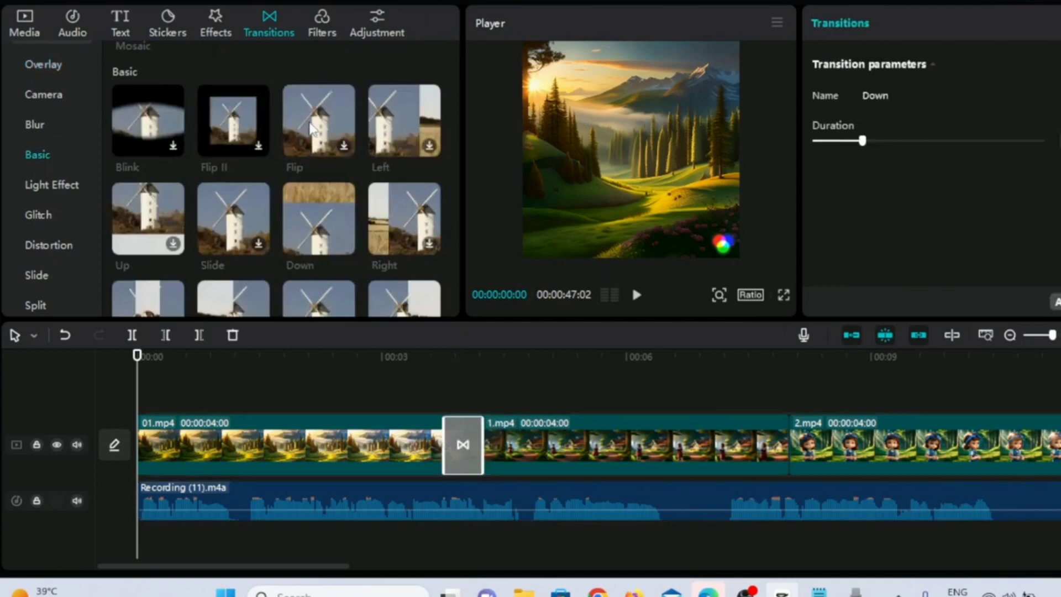
drag(312, 130, 776, 450)
Step: Add the Left transition between 2.mp4 and 3.mp4, and the Right transition between 3.mp4 and 4.mp4
scroll(964, 442, right, 5)
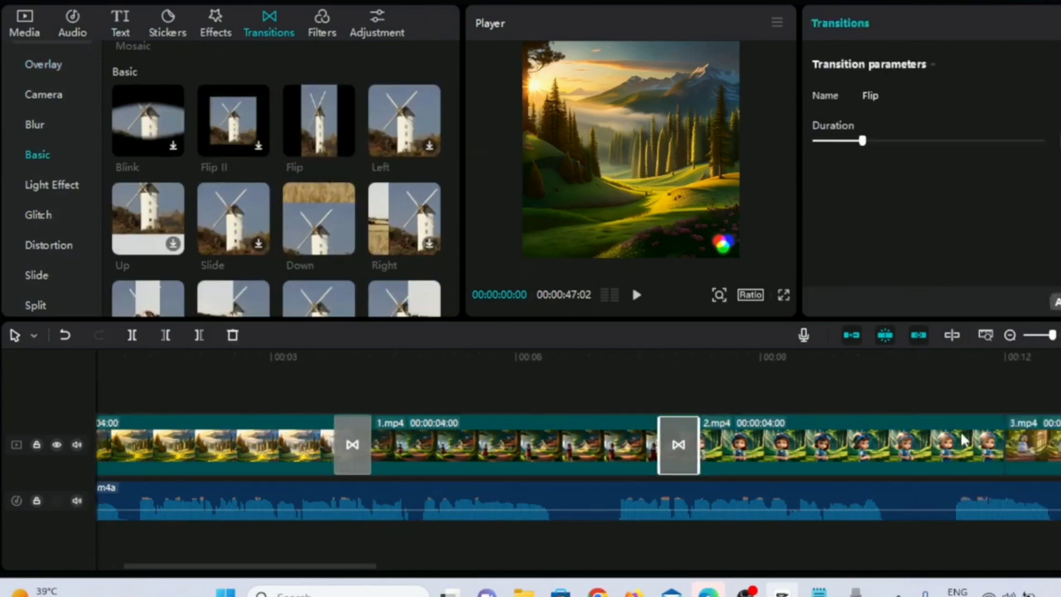
click(970, 442)
key(Delete)
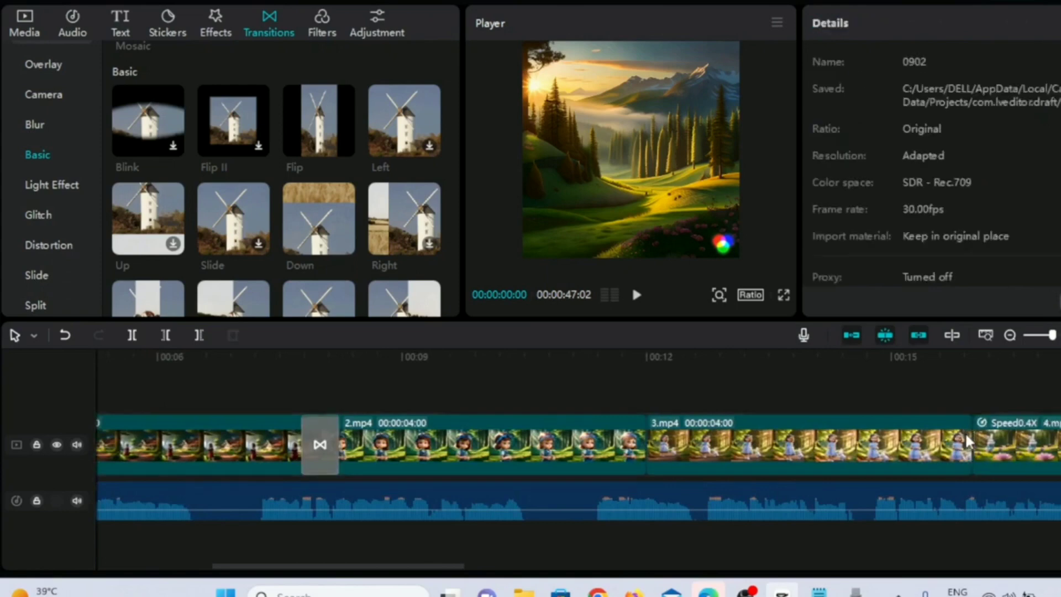
drag(282, 110, 630, 438)
scroll(860, 464, right, 4)
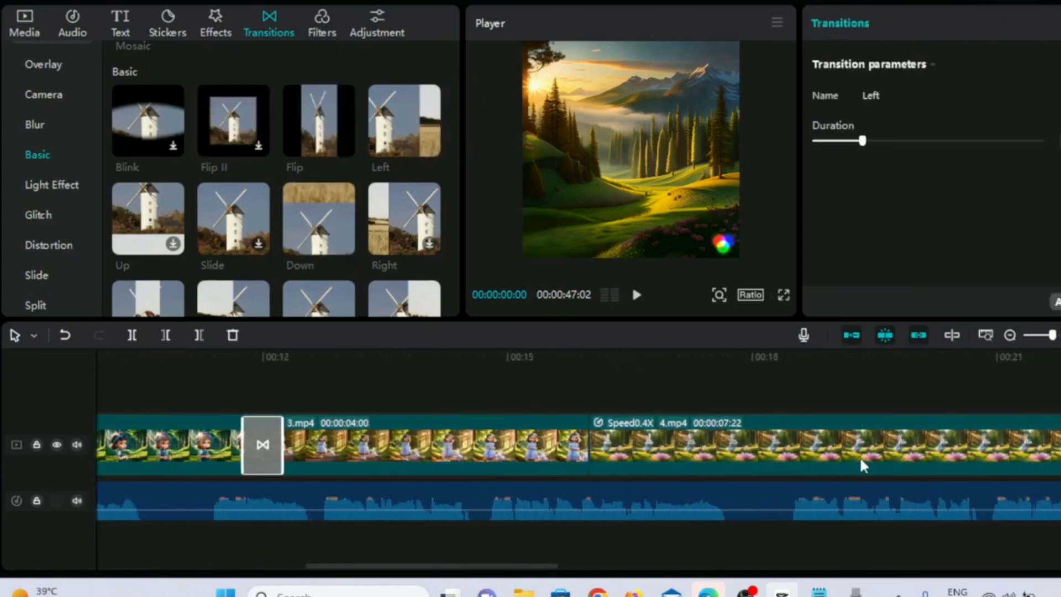
drag(401, 227, 549, 453)
Step: Add the Open Vertically transition between 4.mp4 and 5.mp4, and continue with Wipe Up on the clips farther along
scroll(728, 458, right, 4)
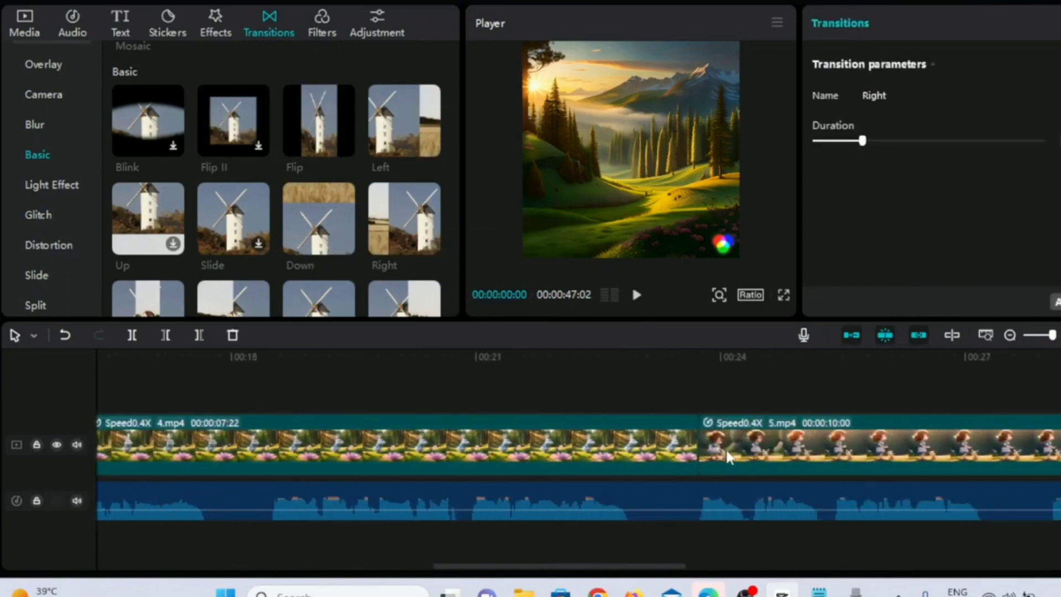
scroll(728, 458, right, 4)
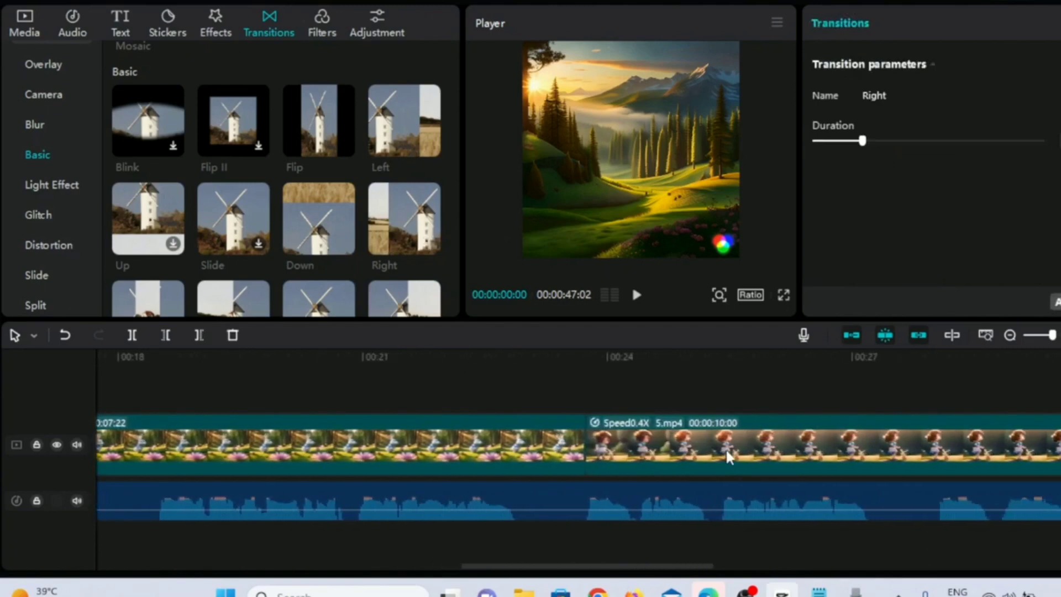
scroll(408, 261, down, 3)
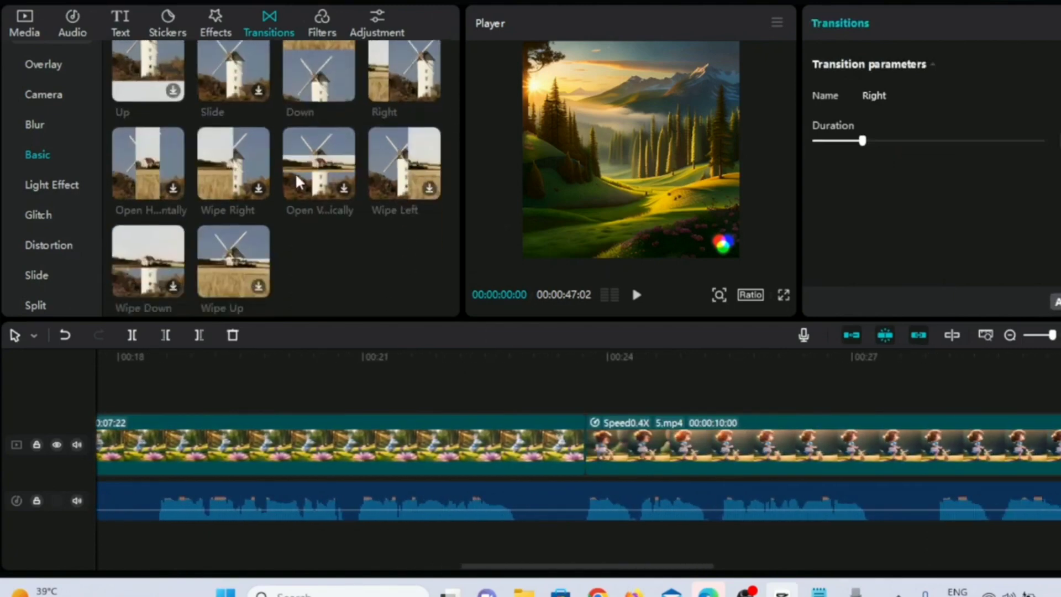
drag(319, 166, 571, 451)
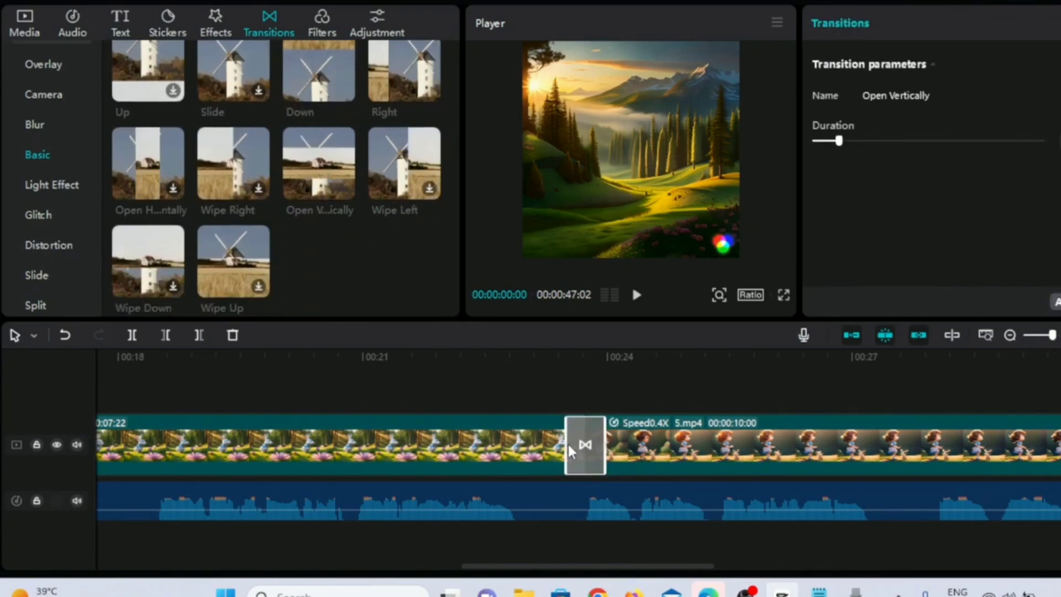
key(Delete)
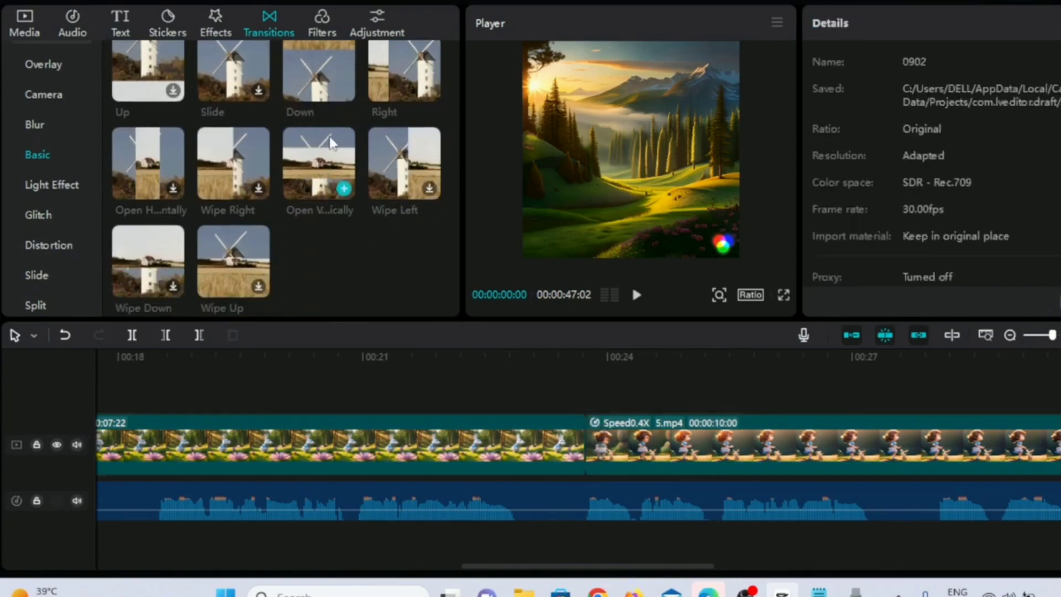
drag(316, 165, 583, 445)
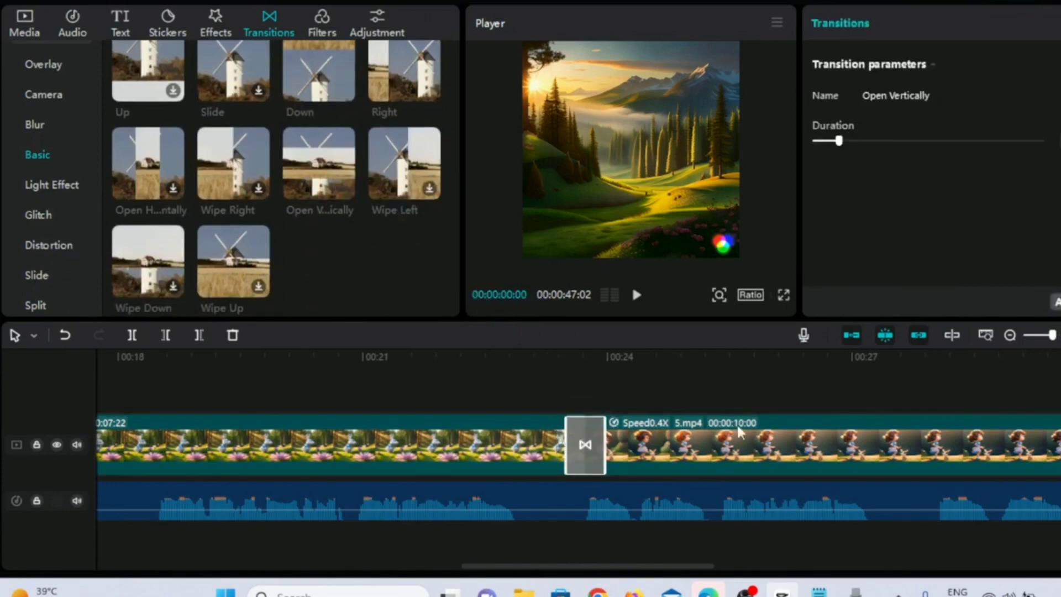
scroll(774, 449, right, 5)
scroll(774, 449, right, 2)
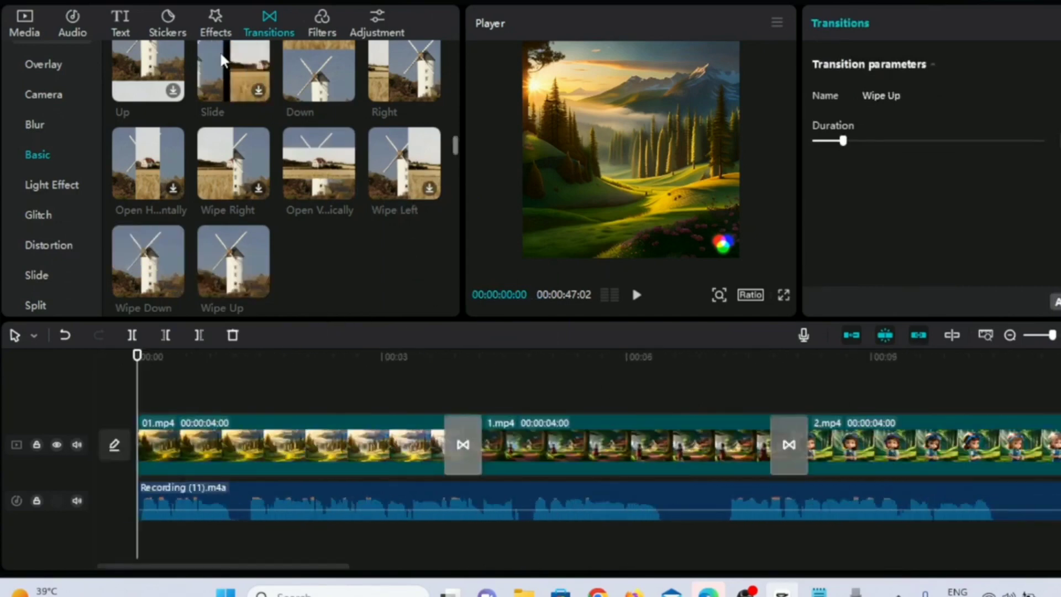
Step: Cover the whole video with the Mini stars 2 effect from the Star category and play it from the start
click(216, 28)
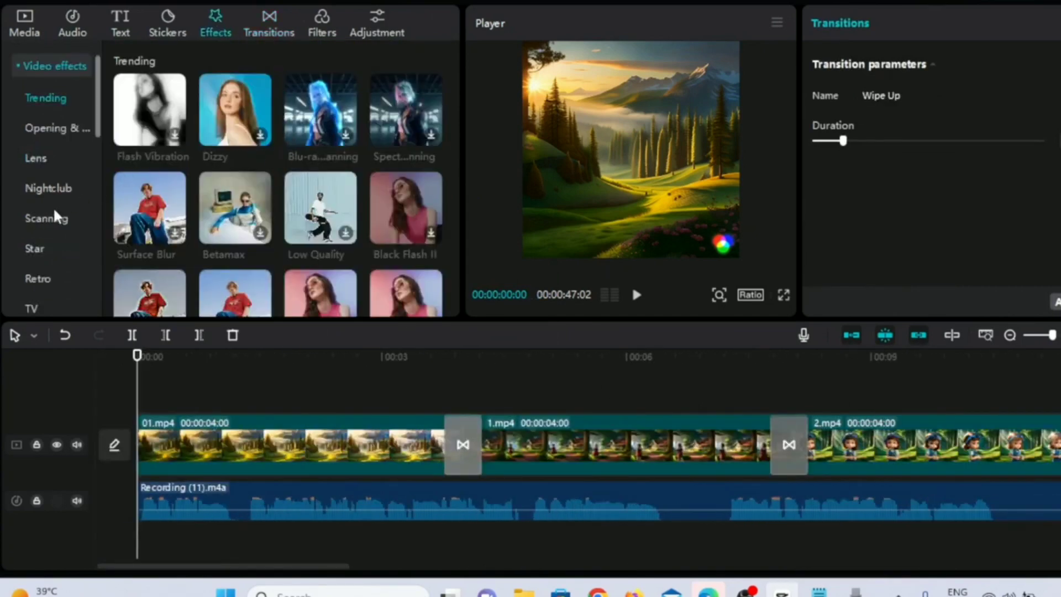
scroll(55, 238, down, 1)
click(50, 238)
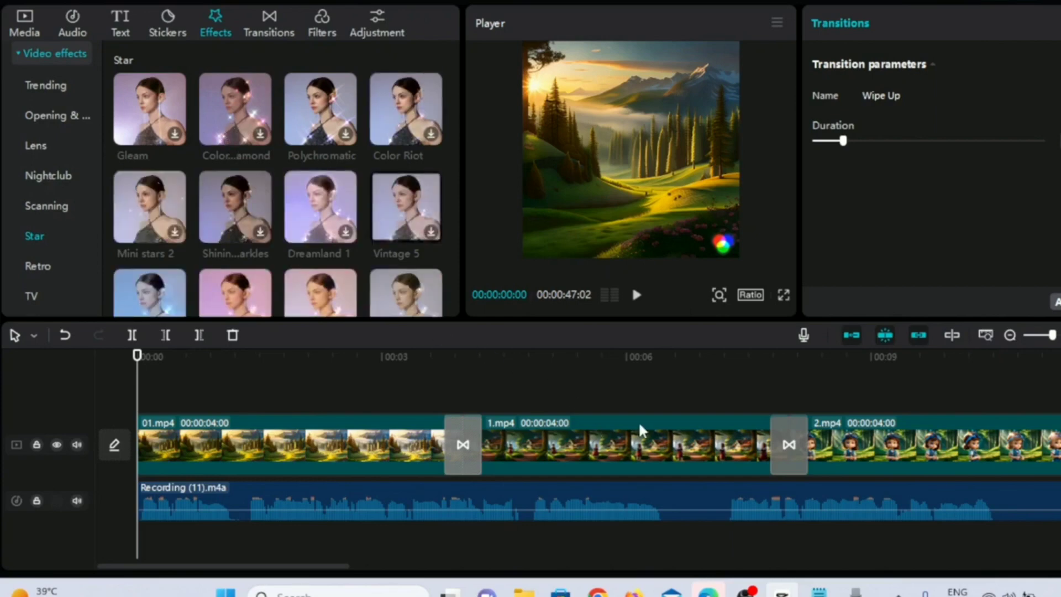
scroll(771, 442, right, 5)
scroll(770, 443, left, 5)
drag(139, 224, 141, 411)
drag(380, 415, 600, 406)
key(Home)
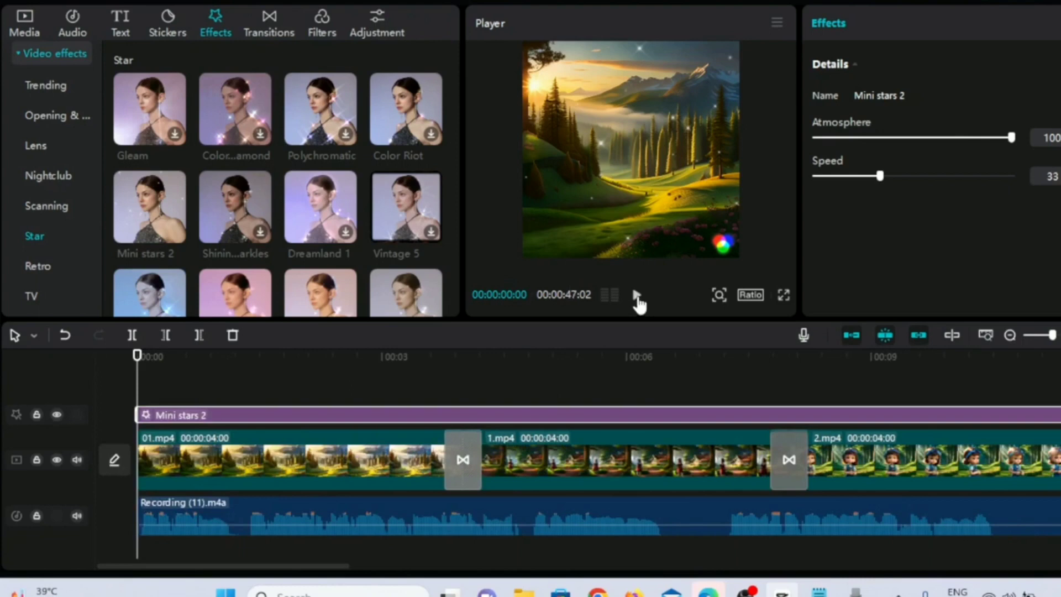
click(636, 294)
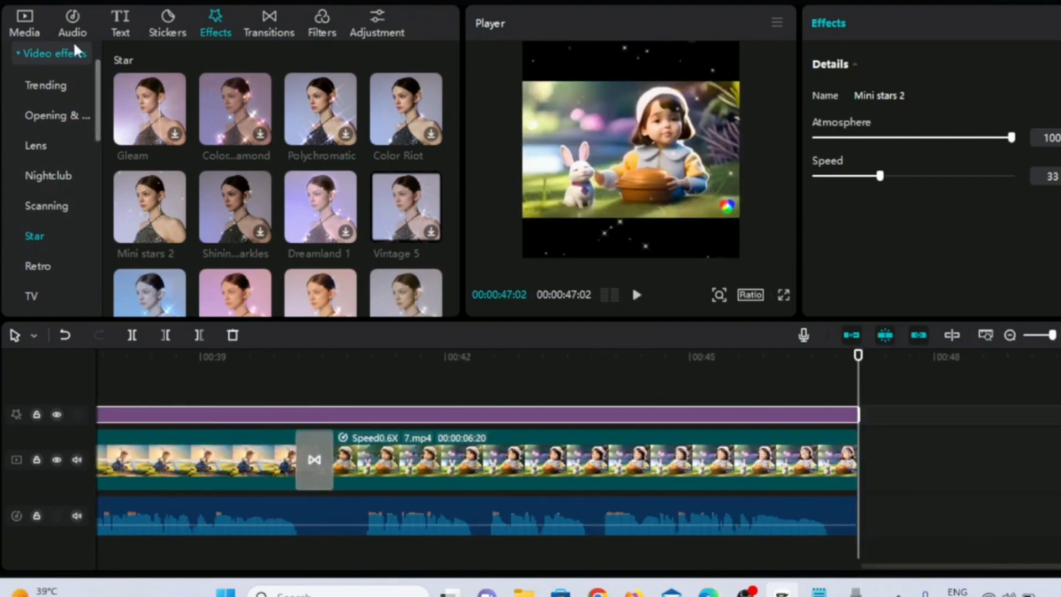
Step: Generate English auto captions from the narration
click(118, 34)
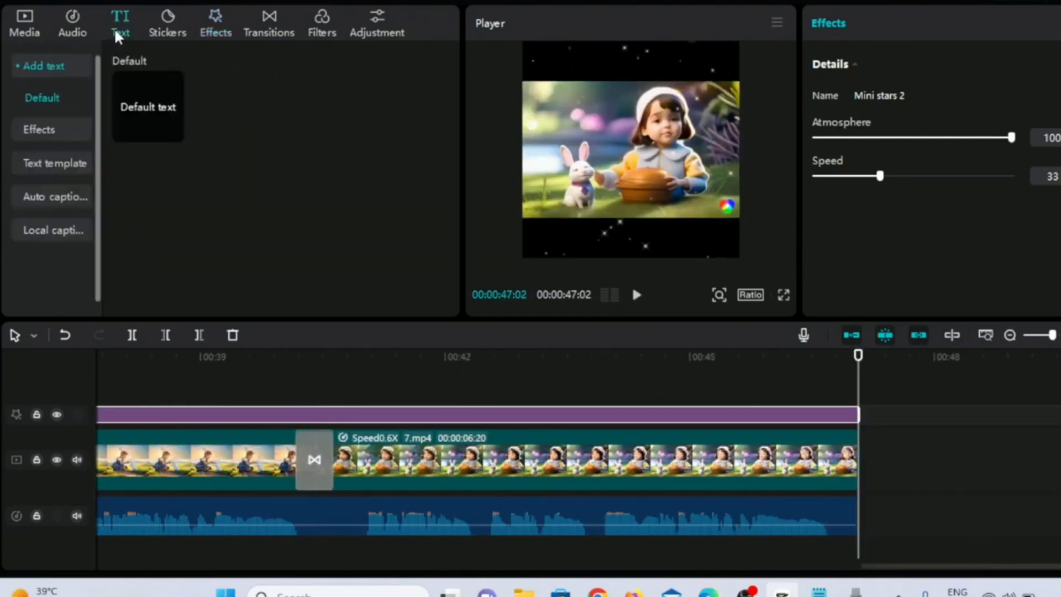
click(61, 199)
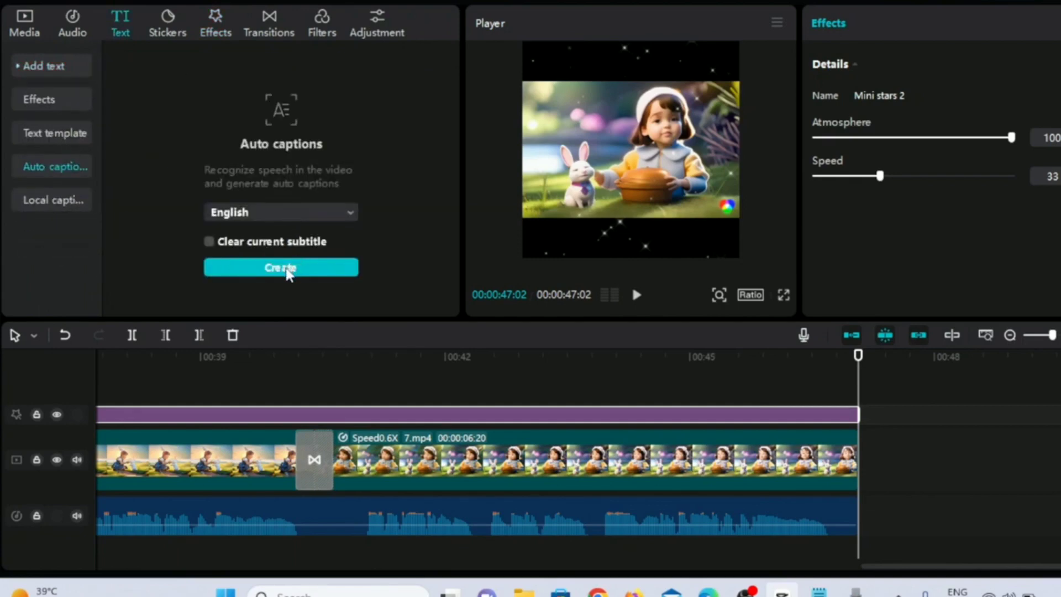
click(285, 269)
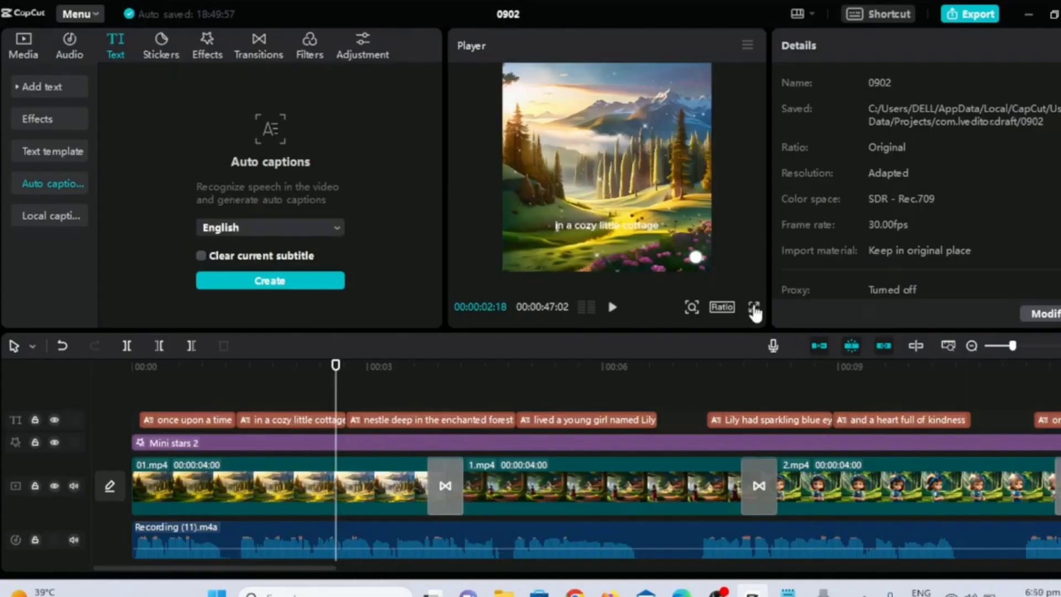
Step: Play the captioned video from about 2 to 9 seconds to check the captions, star effect and transitions
click(613, 307)
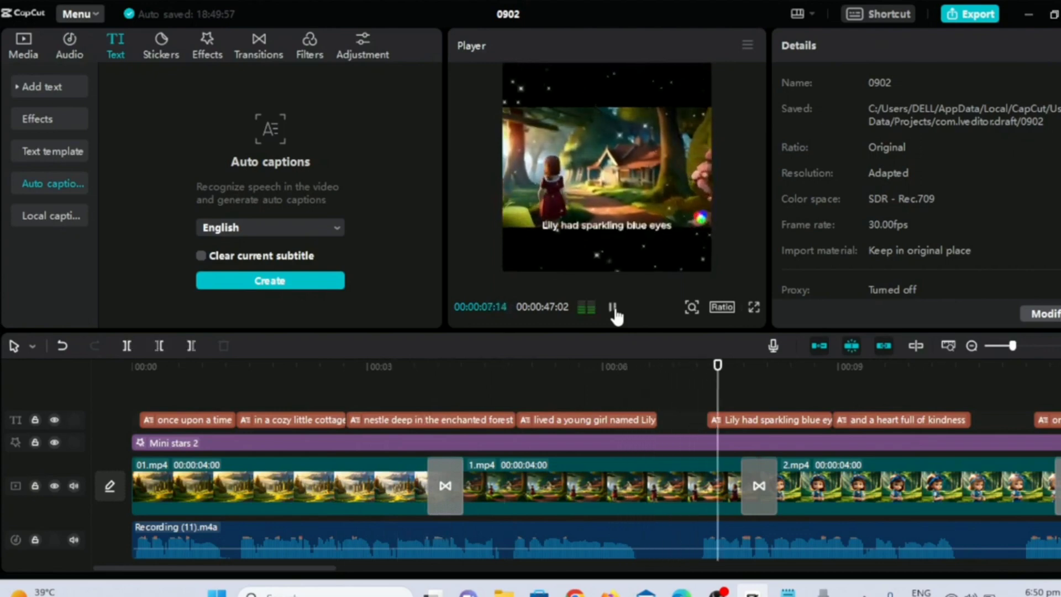
click(613, 308)
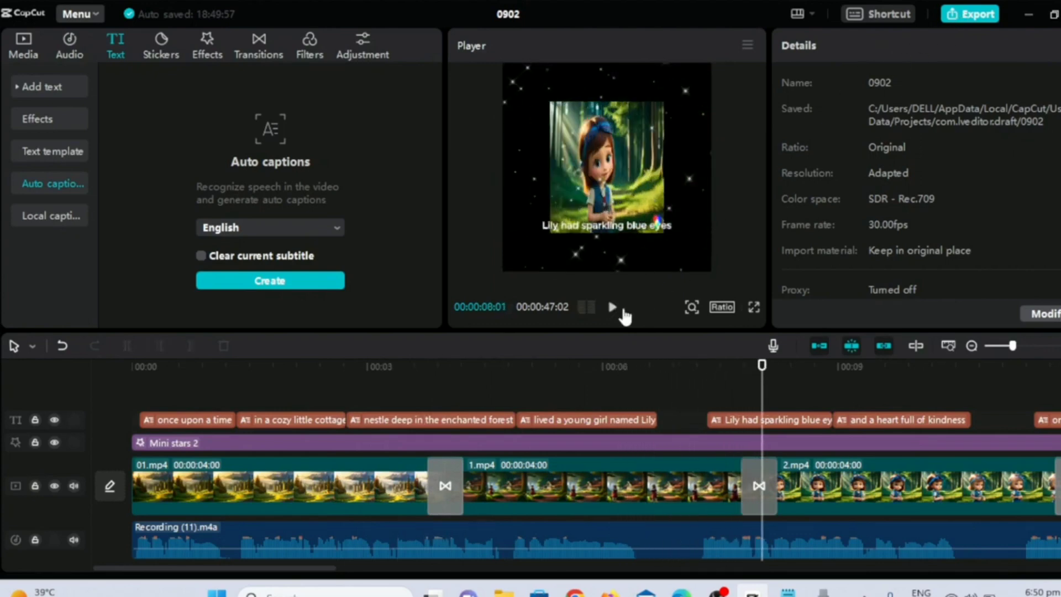
click(616, 309)
click(618, 308)
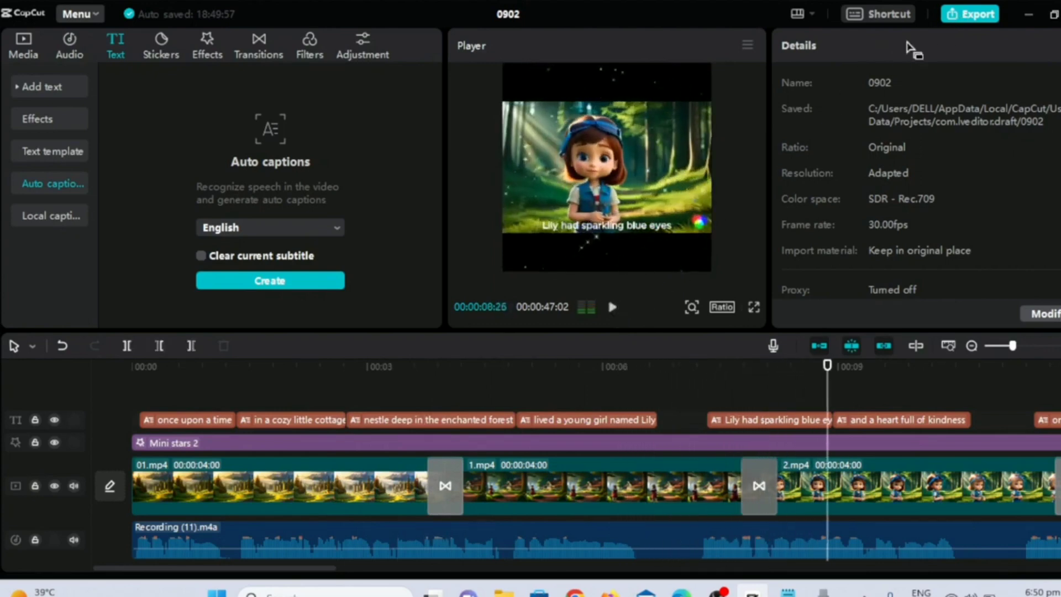
Step: Export the finished video as 0902(1) in 4K, H.264 mp4 at 30fps with the recommended bit rate
click(965, 17)
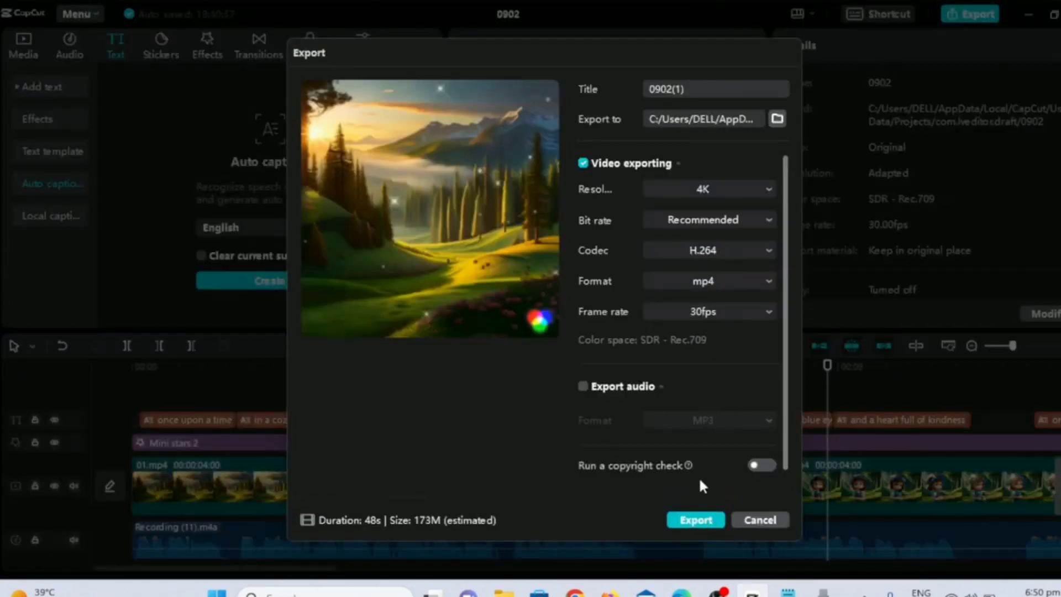
click(695, 520)
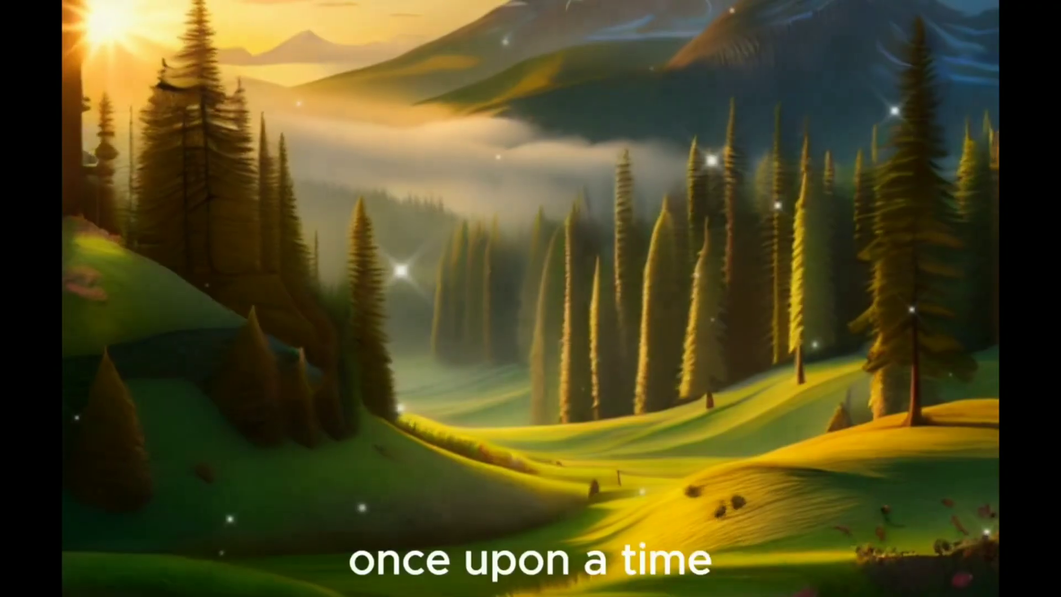